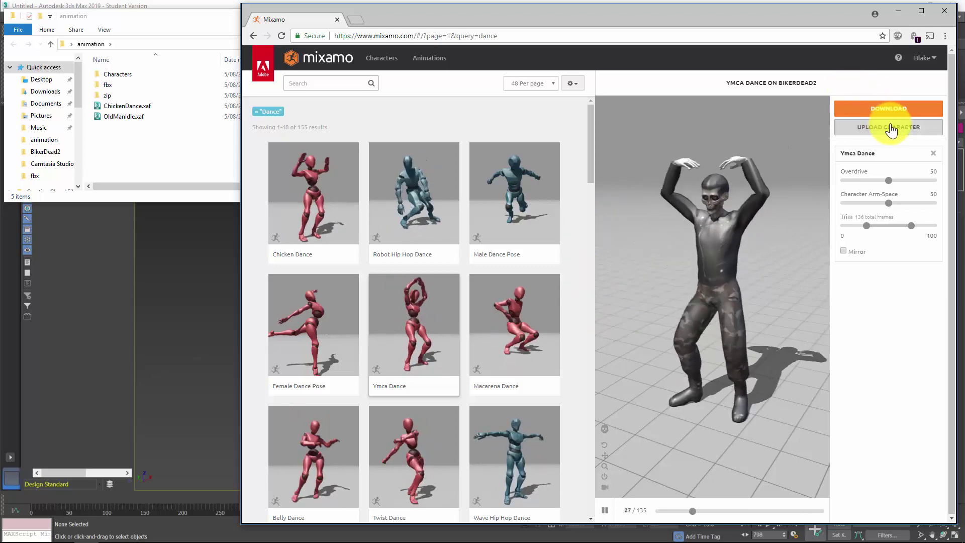
Find the Locking Hip Hop Dance among the dance animations and apply it to the BikerDead2 character.
left_click_drag(587, 157, 602, 264)
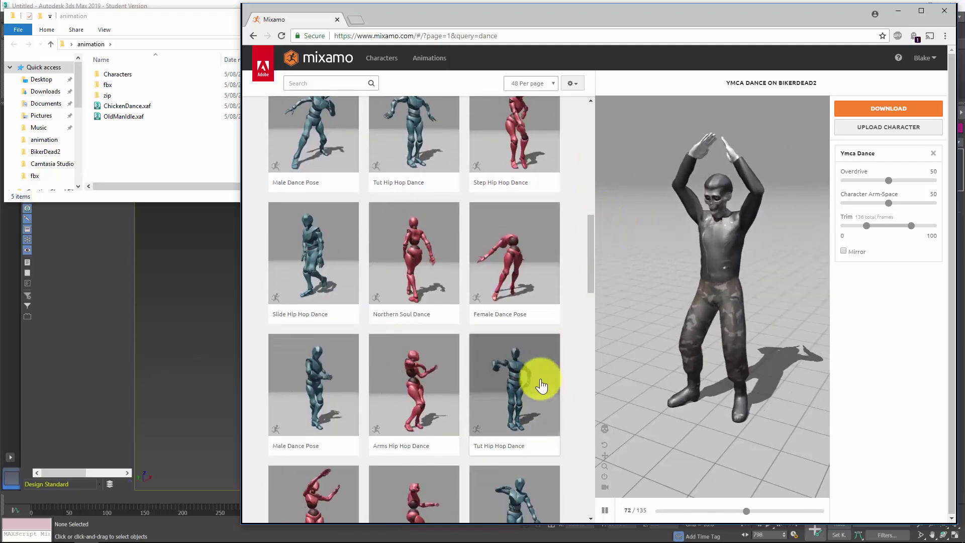
scroll(541, 385, "down", 2)
left_click(512, 419)
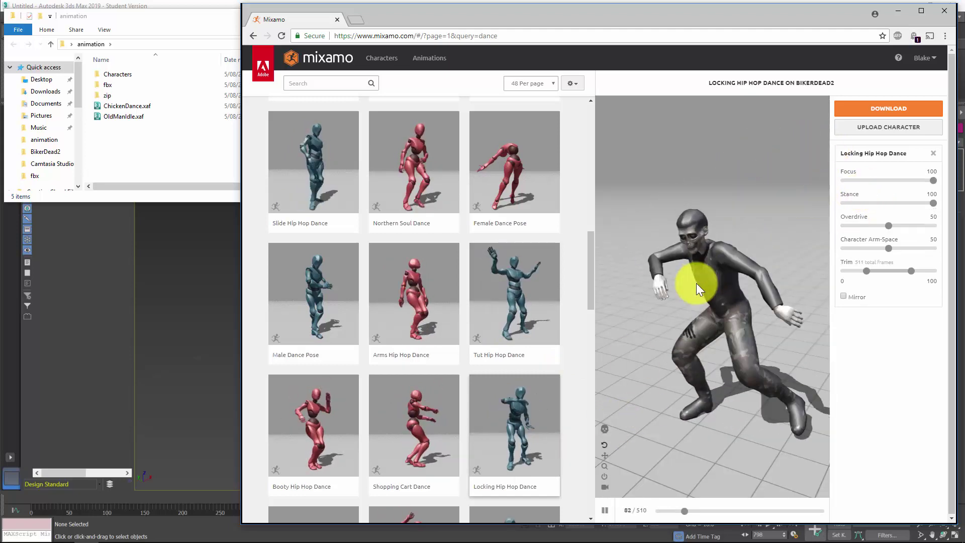
Download the Locking Hip Hop Dance as FBX with skin at 30 fps and copy it into the fbx folder, replacing the existing file.
left_click(904, 110)
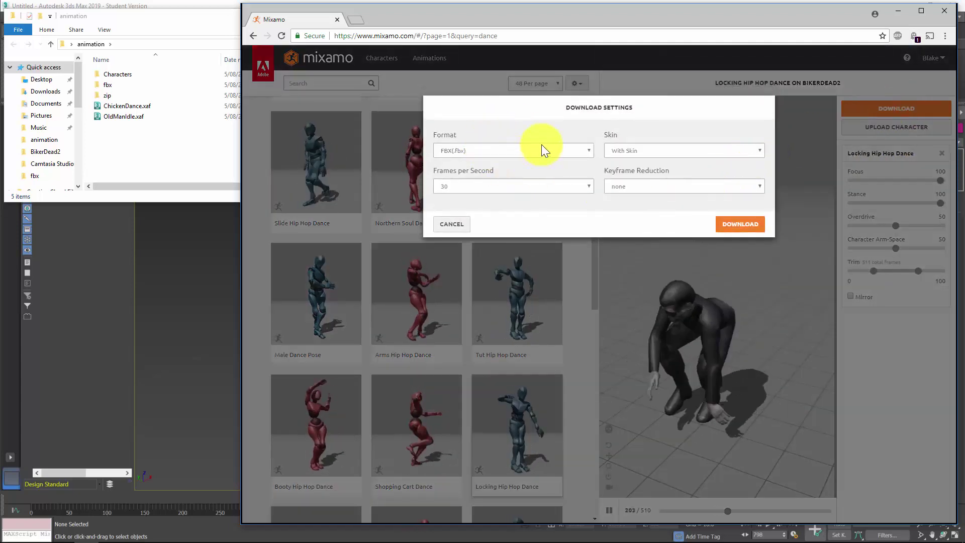
left_click(731, 224)
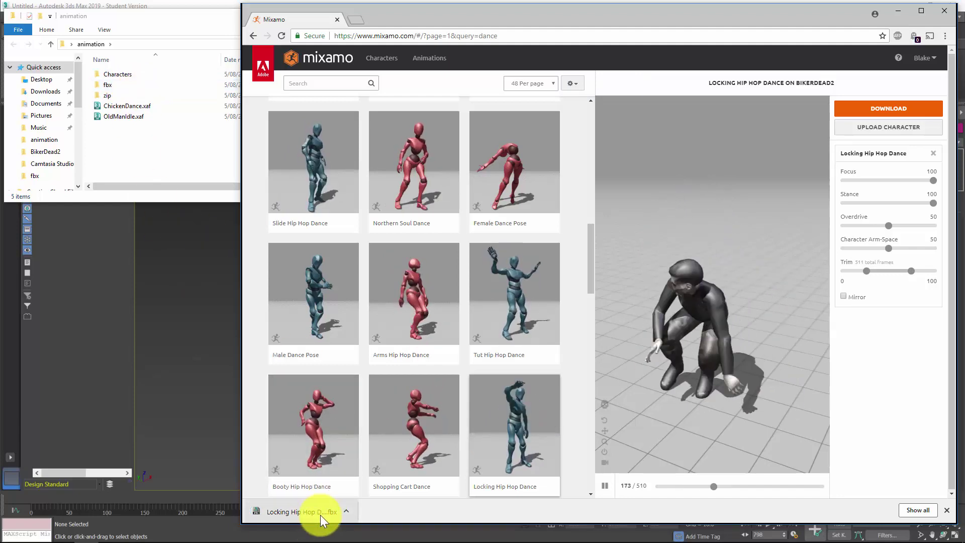
left_click_drag(320, 515, 112, 85)
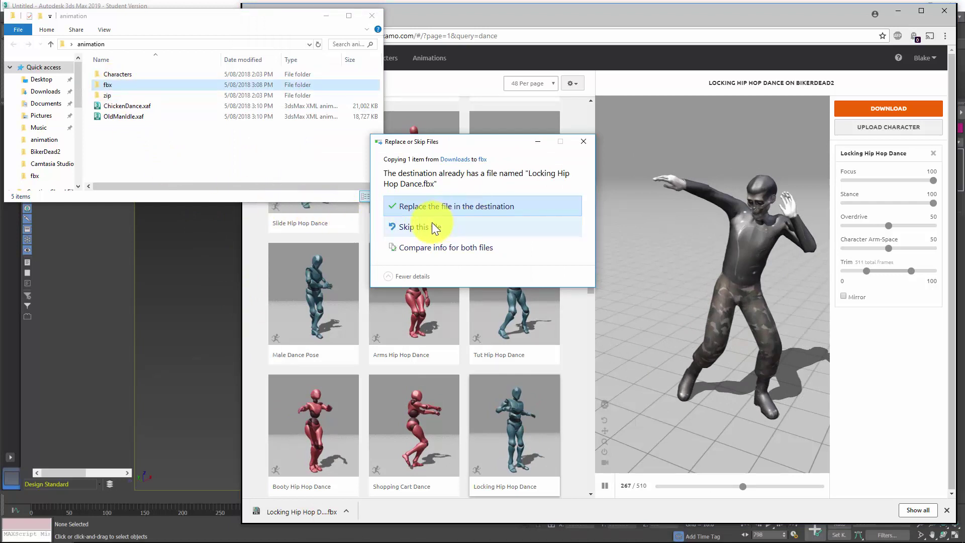
left_click(486, 205)
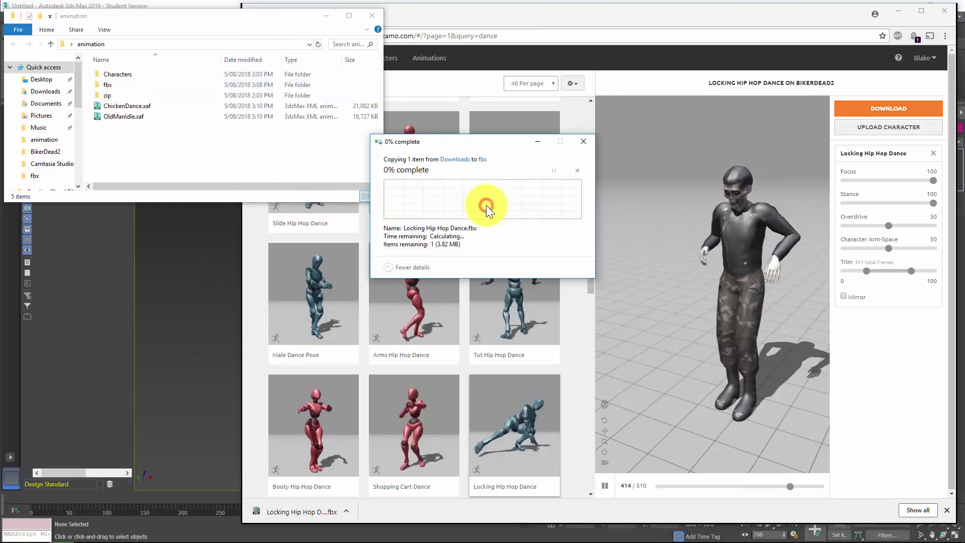
Switch to 3ds Max, create a new scene with the New All option and show all four viewports.
left_click(216, 333)
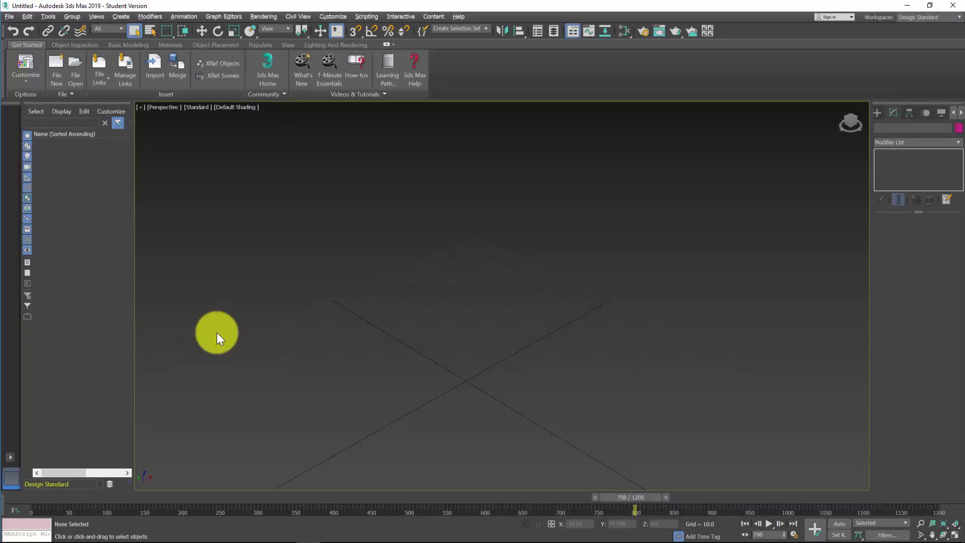
key("ctrl+n")
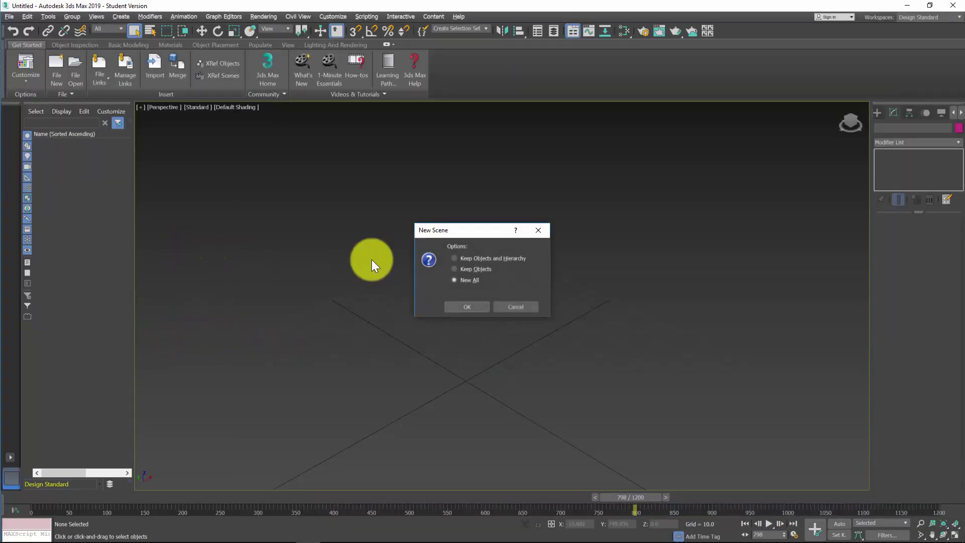
left_click(469, 306)
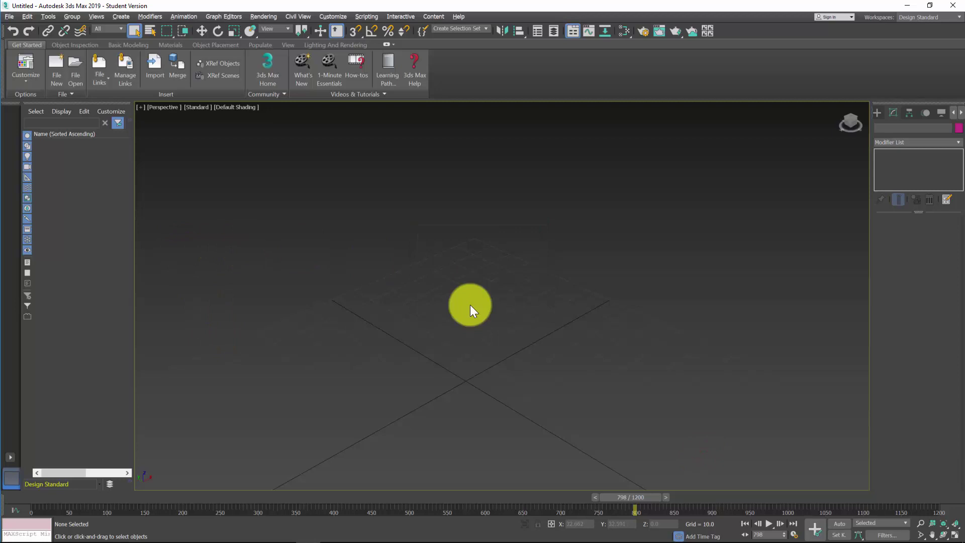
key("alt+w")
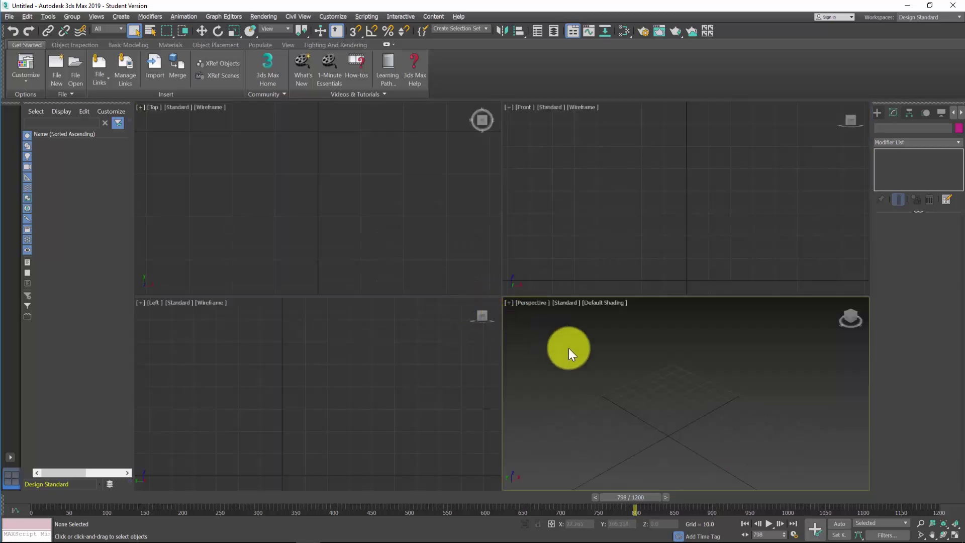
Import Locking Hip Hop Dance.fbx from the animation\fbx folder, using the Autodesk Media & Entertainment preset and Add and update animation.
left_click(12, 19)
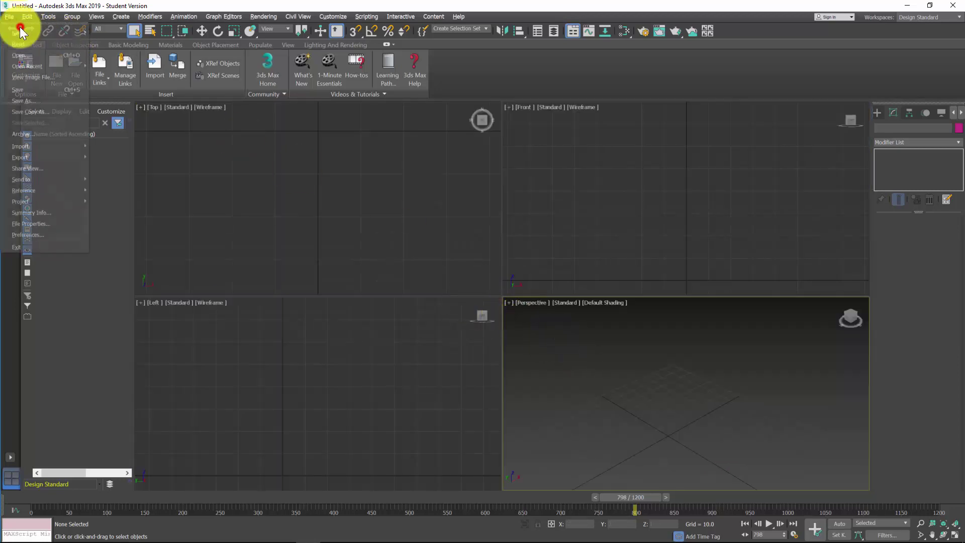
mouse_move(52, 149)
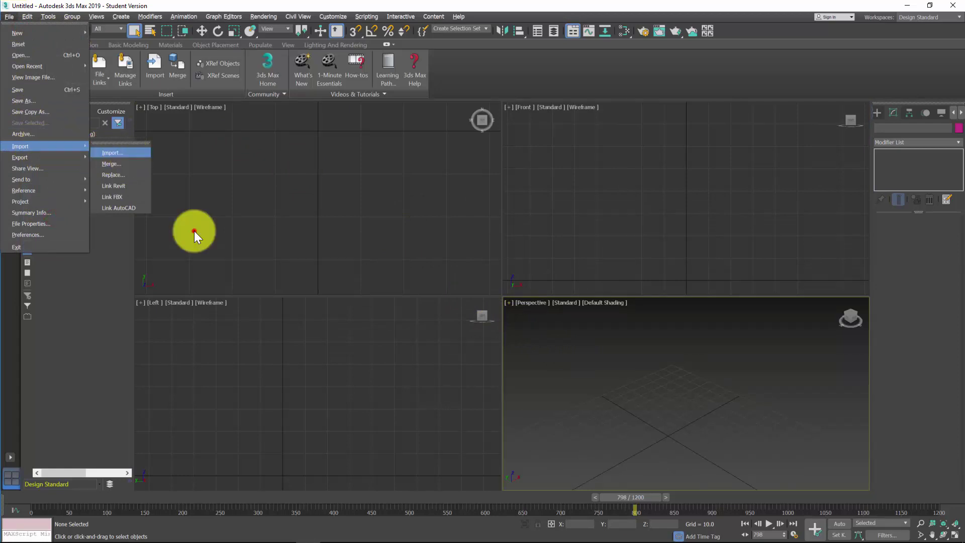
key("Return")
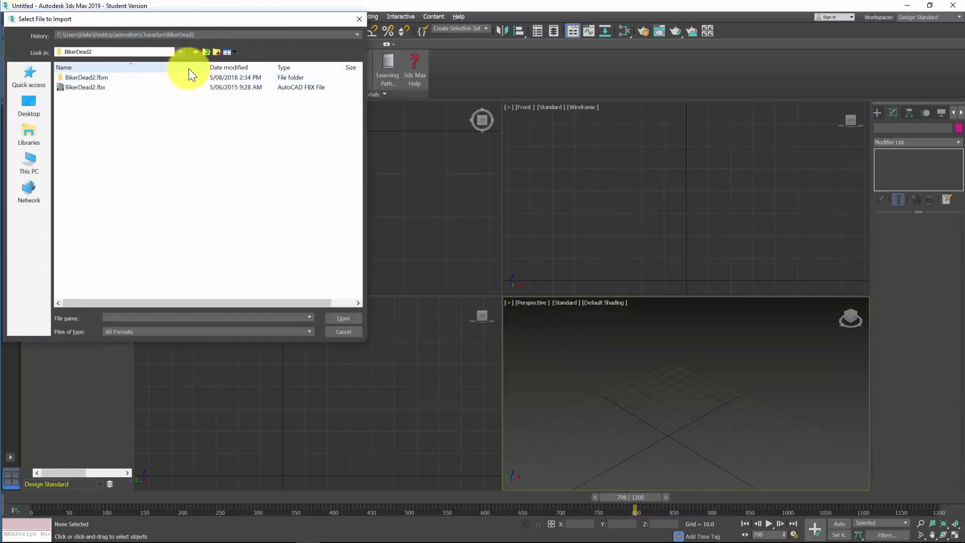
left_click(204, 50)
left_click(206, 52)
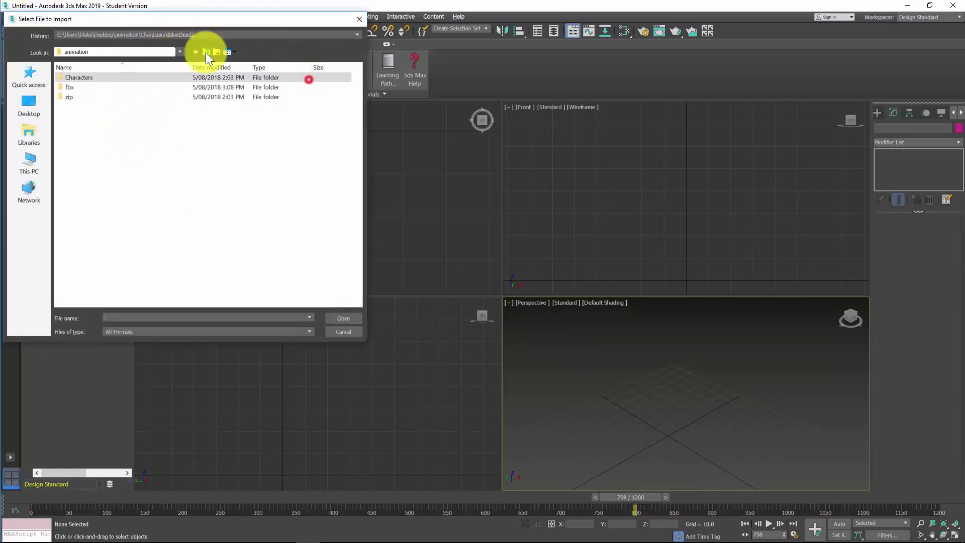
double_click(133, 87)
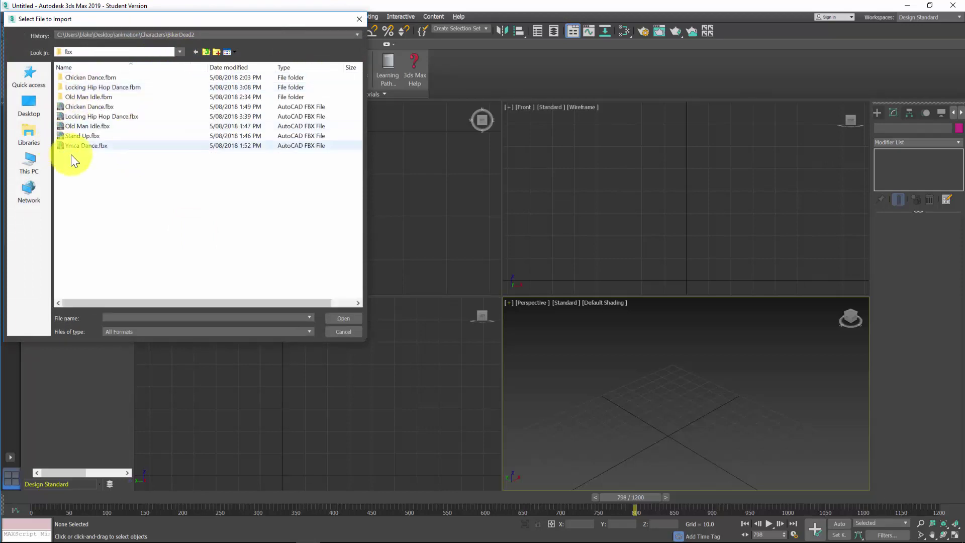
left_click(128, 116)
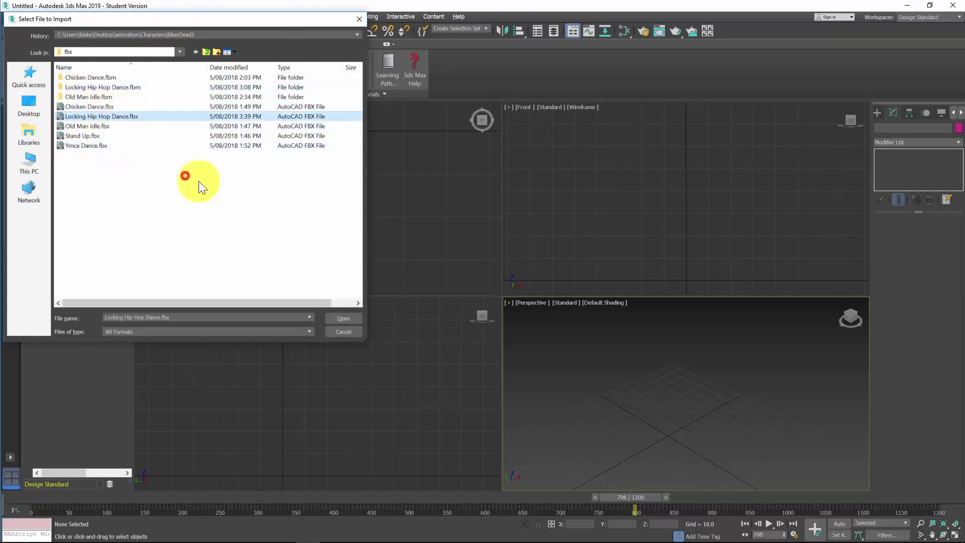
left_click(346, 318)
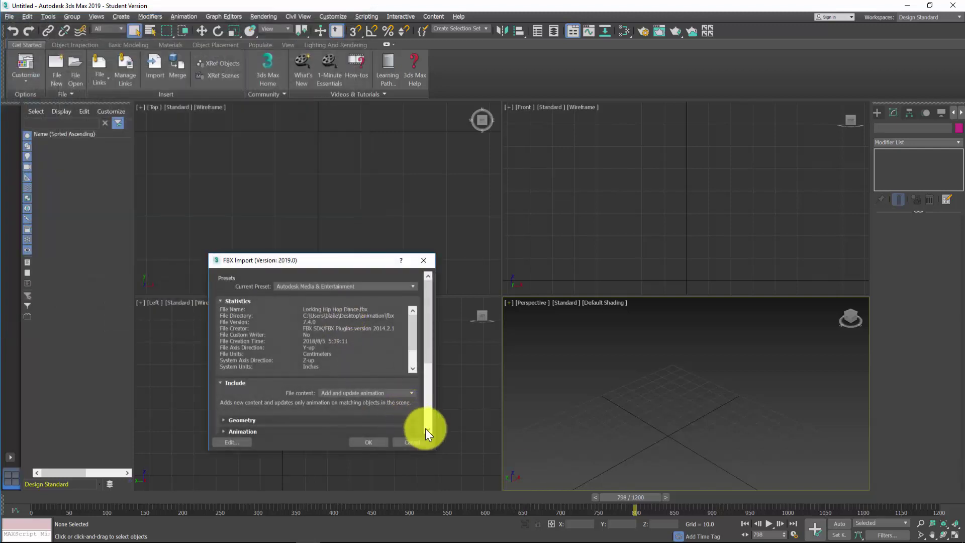
left_click(368, 442)
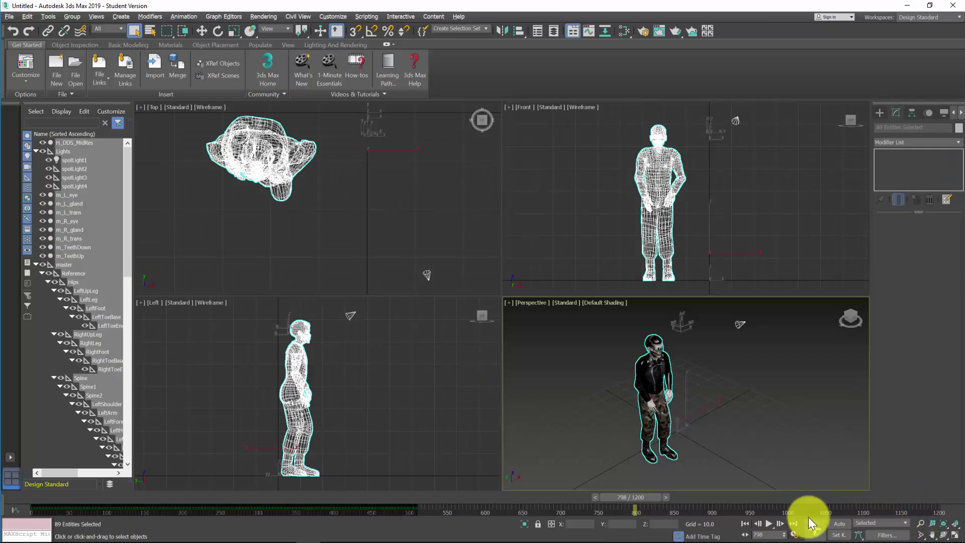
Set the animation's end time to frame 600 and play back the dance in the Perspective viewport.
left_click(794, 535)
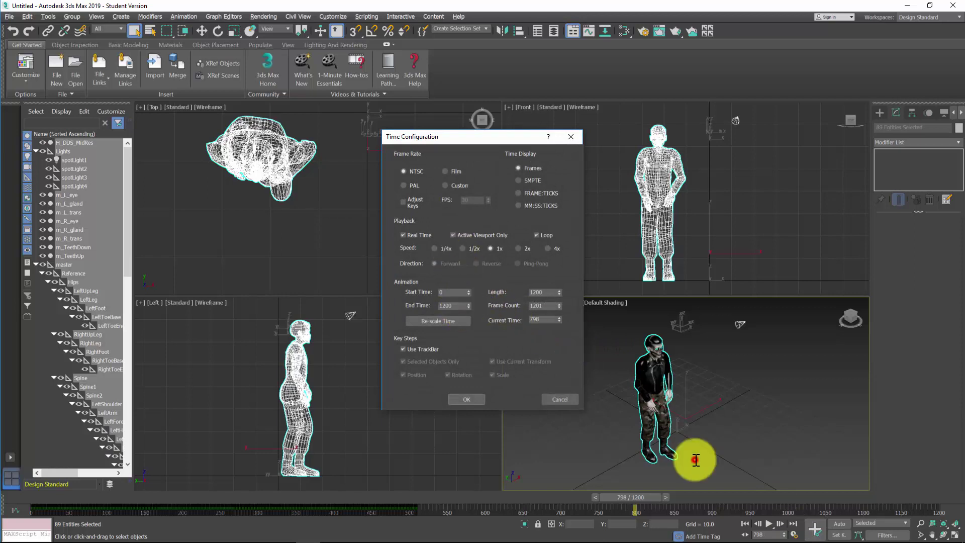
double_click(418, 306)
type("600")
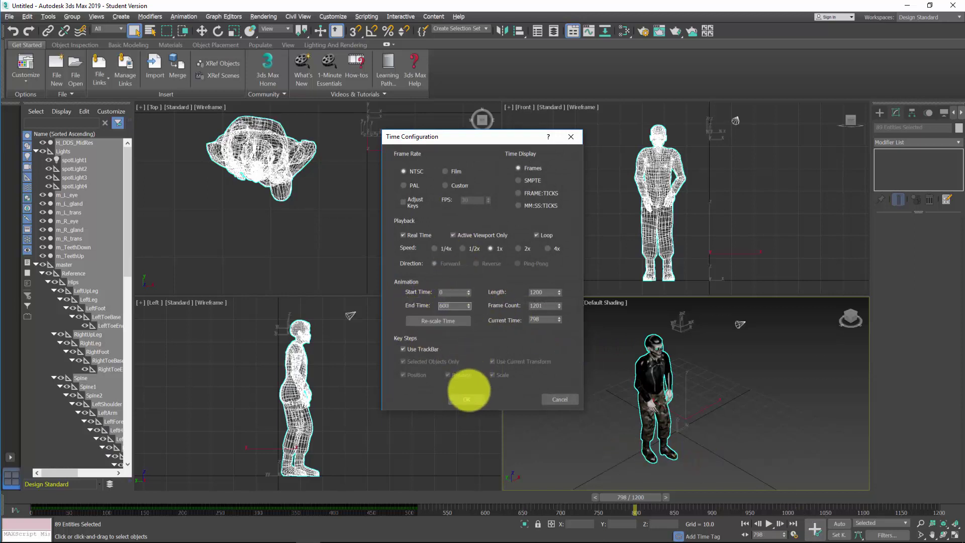
left_click(472, 397)
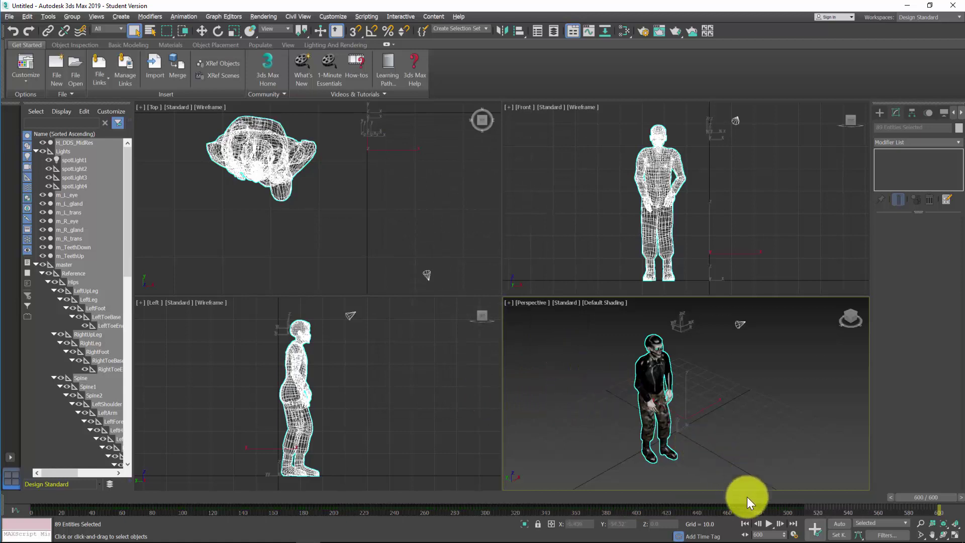
left_click(768, 523)
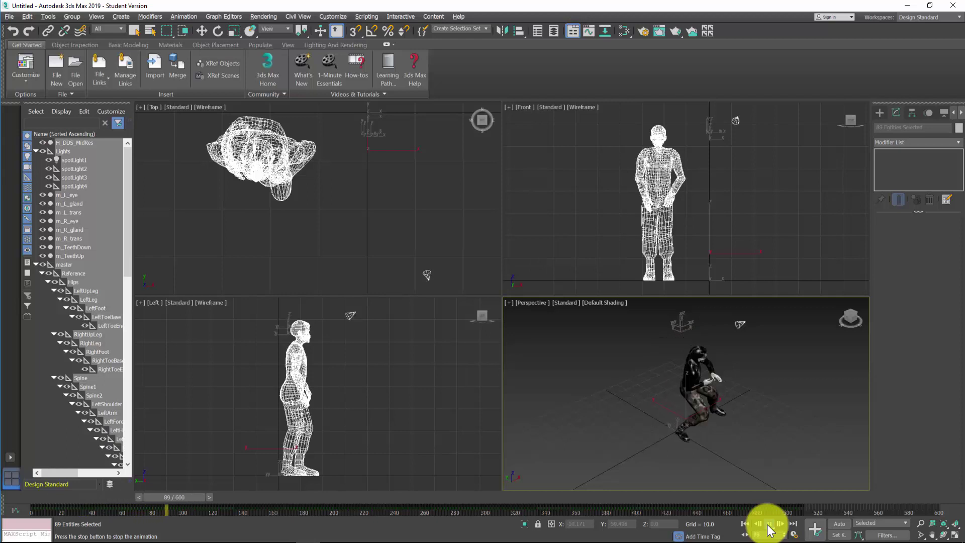
left_click(768, 525)
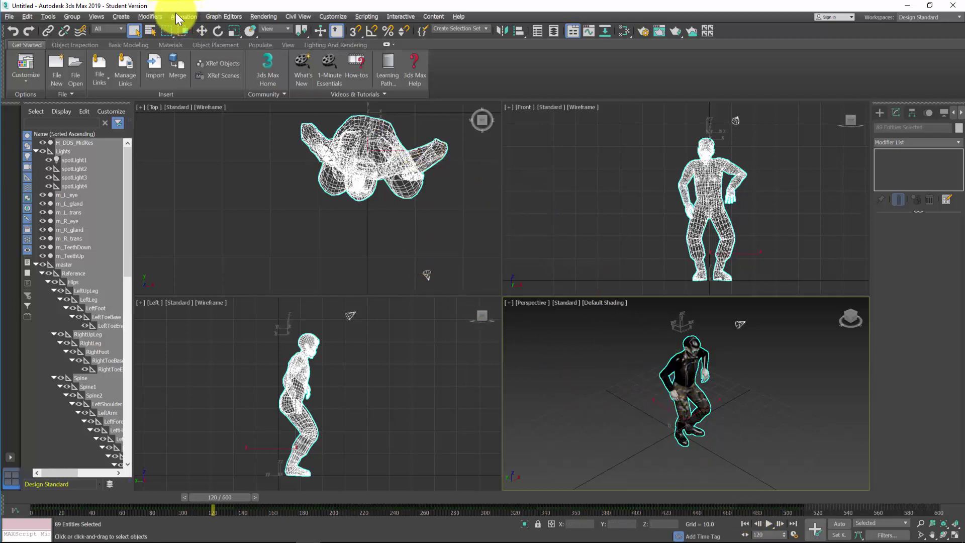
Save the selected character's animation as an XML animation file named HipHop in the animation folder, including constraints.
left_click(190, 17)
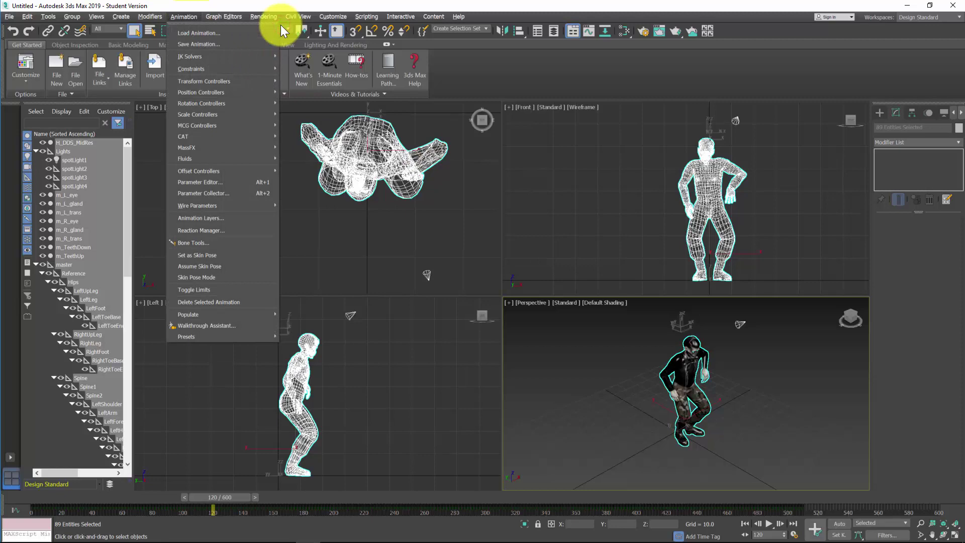
left_click(198, 43)
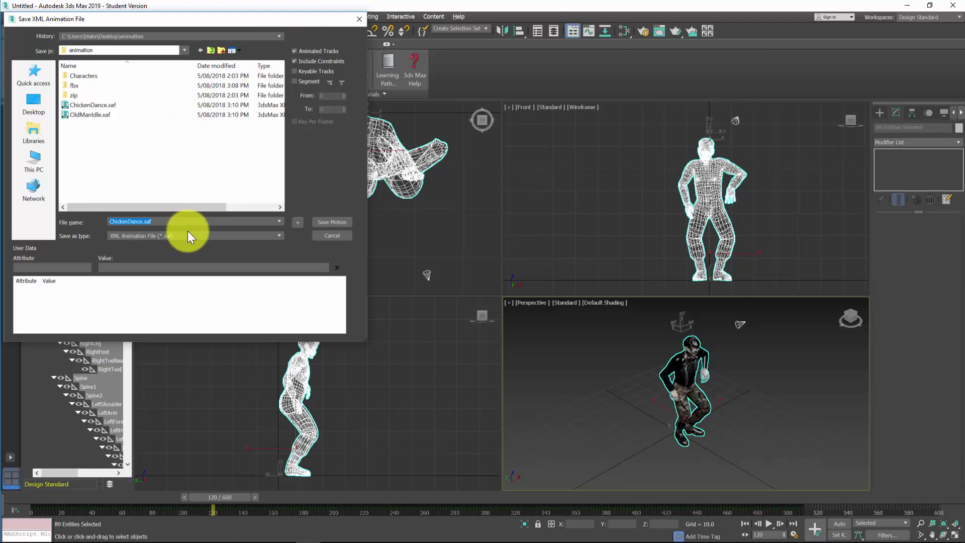
type("HipHop")
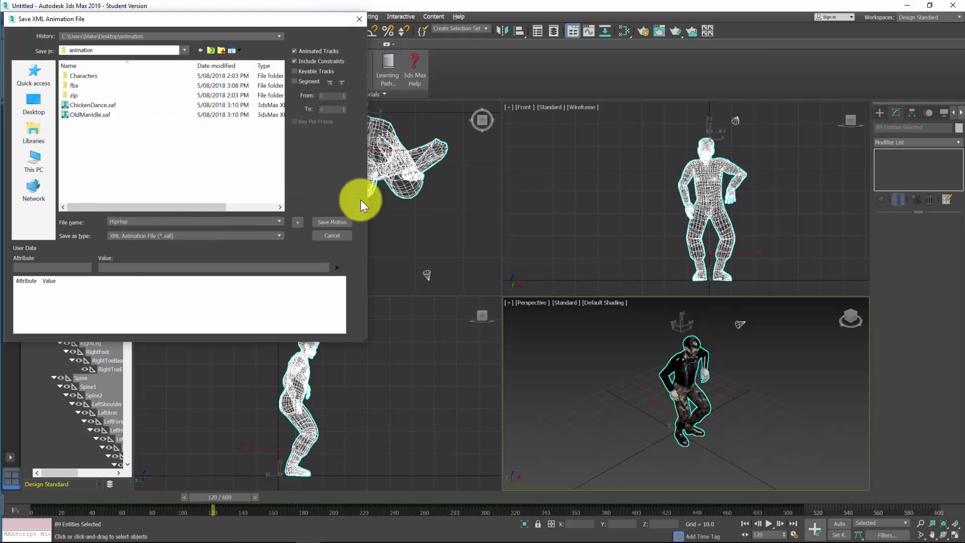
left_click(337, 220)
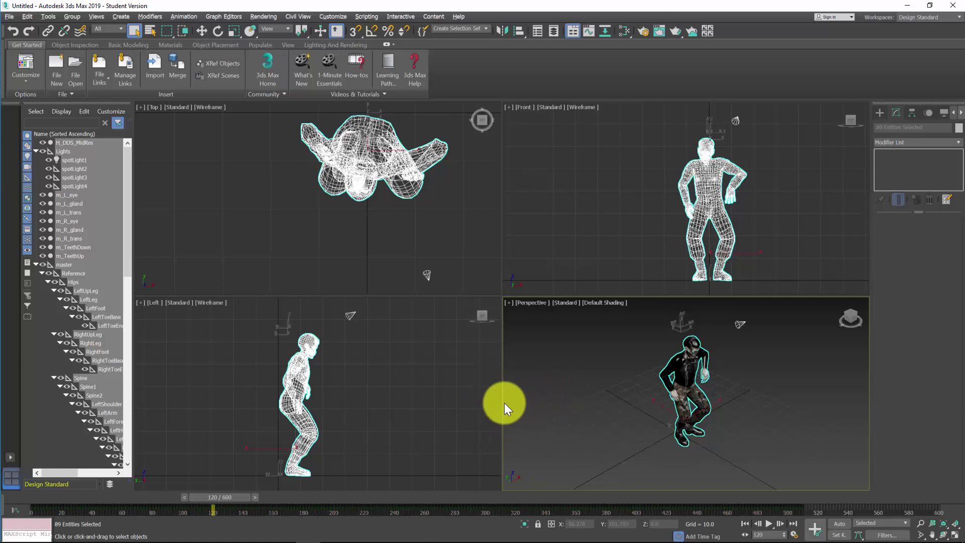
Start a new scene with New All without saving the current one, and return the time slider to frame 0.
key("ctrl+n")
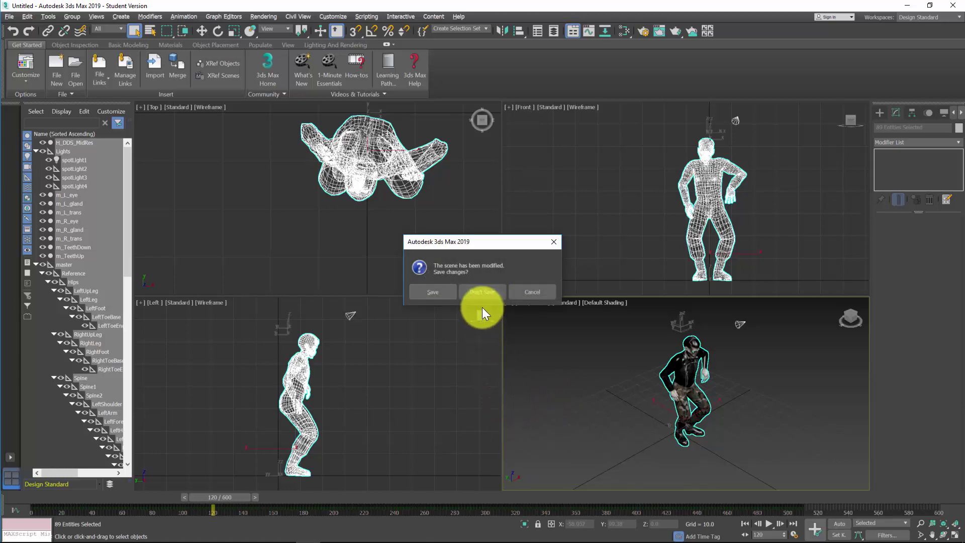
left_click(481, 293)
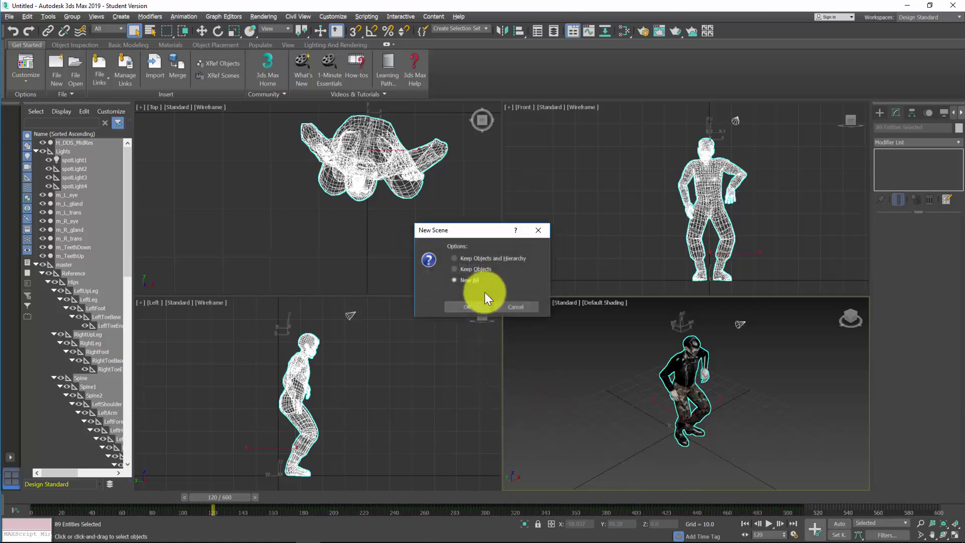
key("Return")
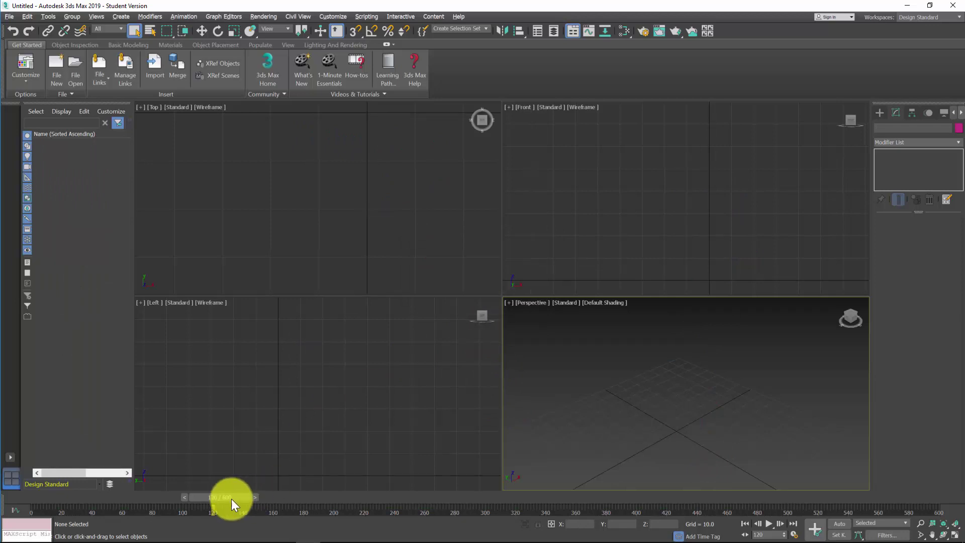
left_click_drag(231, 498, 28, 493)
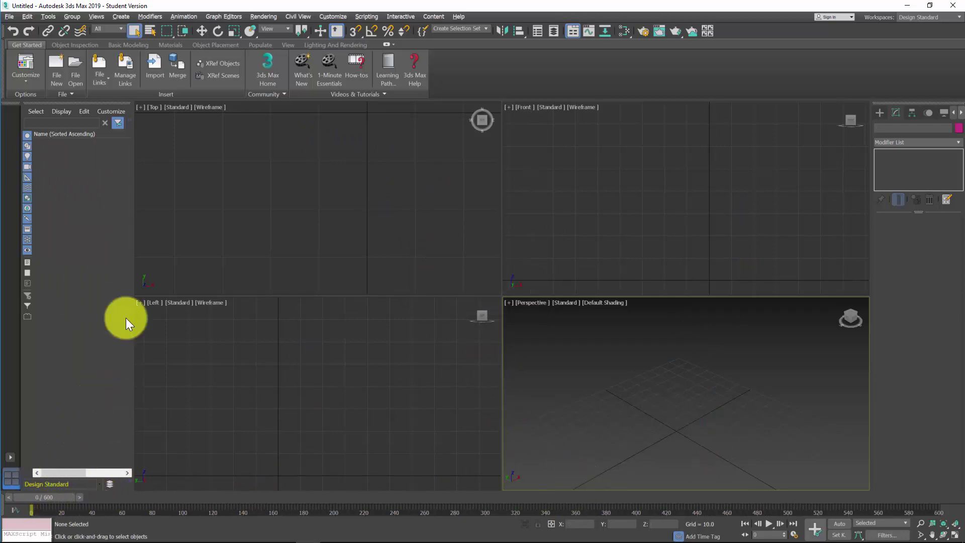
Import BikerDead2.fbx from the animation\Characters\BikerDead2 folder, using the Autodesk Media & Entertainment preset and Add and update animation.
left_click(8, 16)
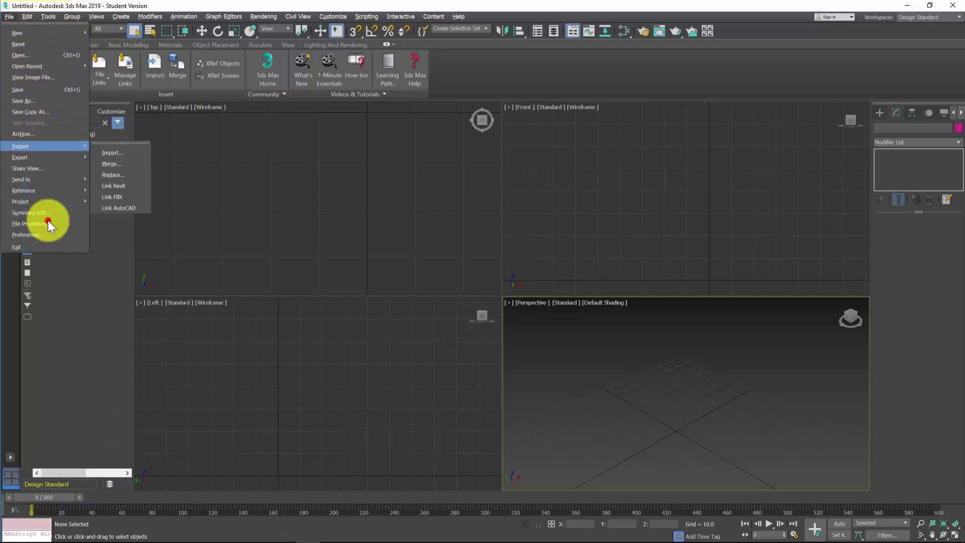
left_click(126, 152)
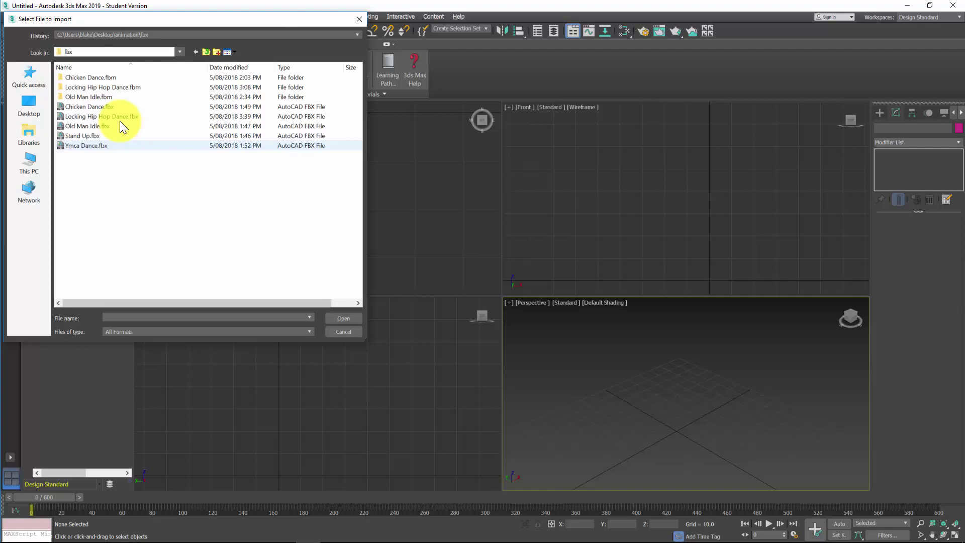
left_click(206, 51)
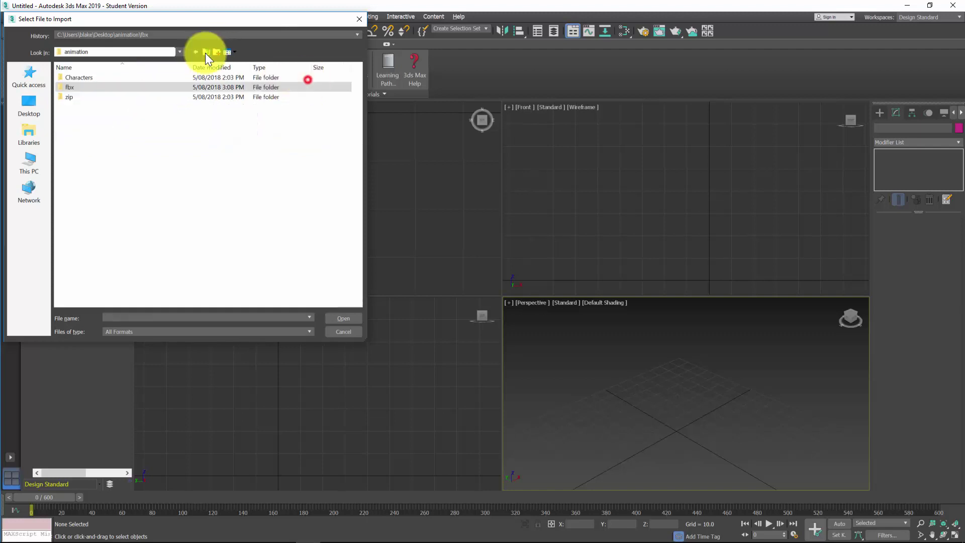
double_click(125, 78)
double_click(80, 78)
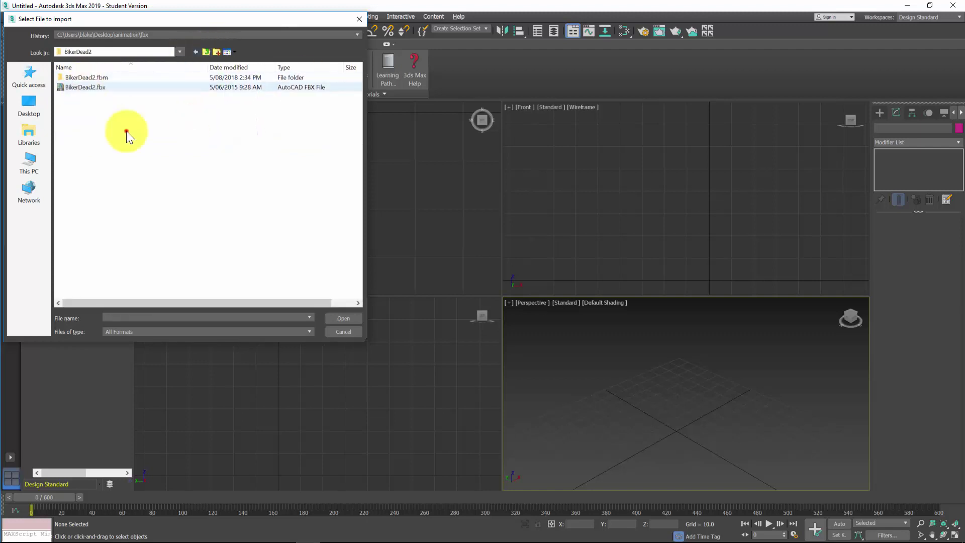
left_click(100, 88)
left_click(333, 317)
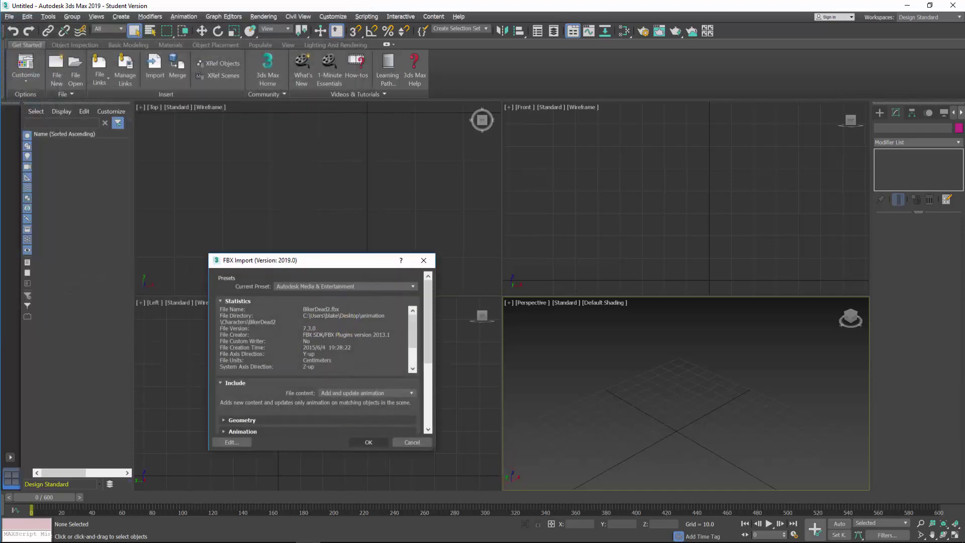
left_click(367, 438)
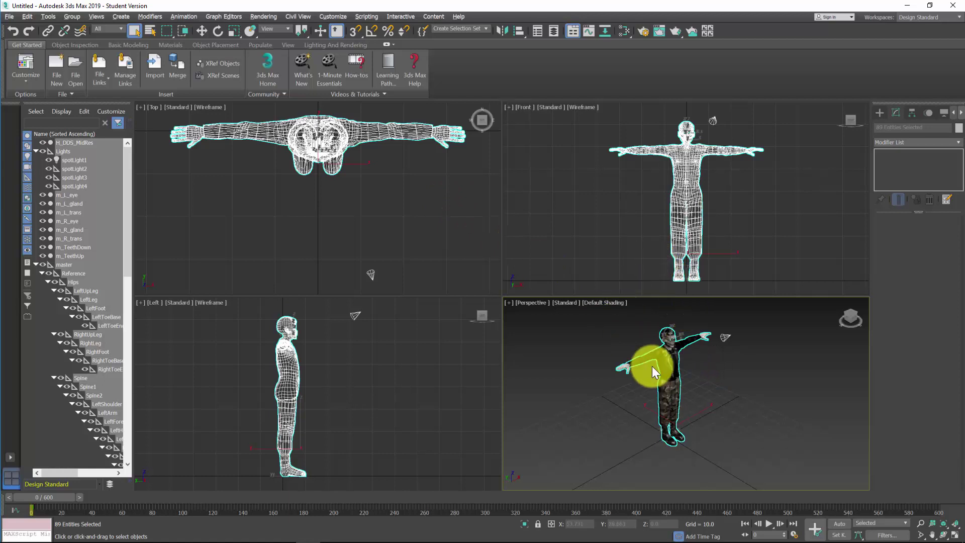
Load the OldManIdle.xaf animation onto the selected character, in Relative mode and inserted at frame 0.
left_click(181, 17)
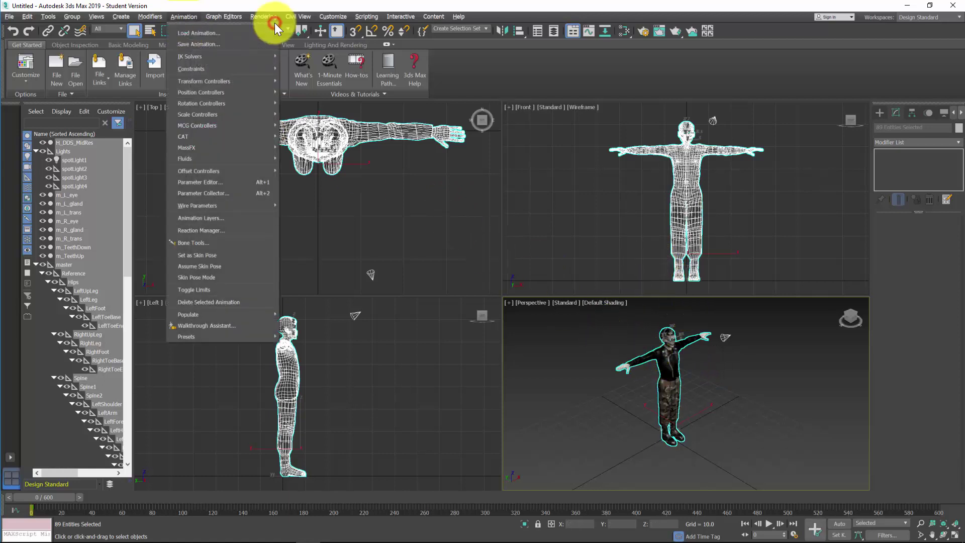
left_click(188, 31)
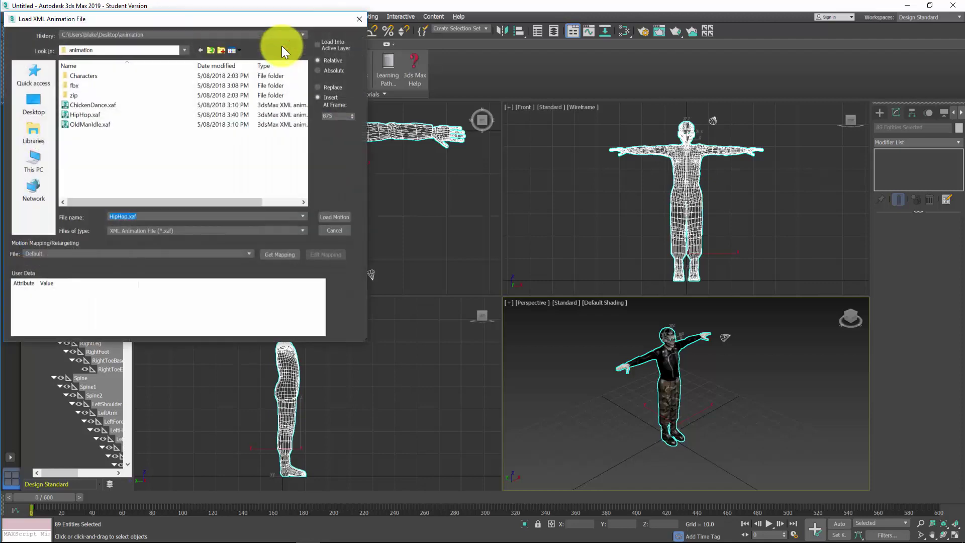
left_click(91, 125)
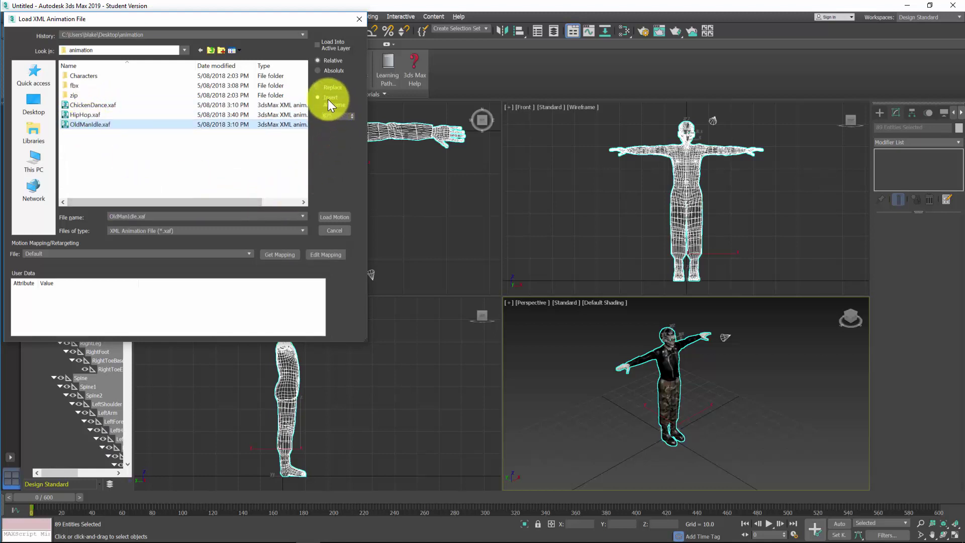
double_click(334, 116)
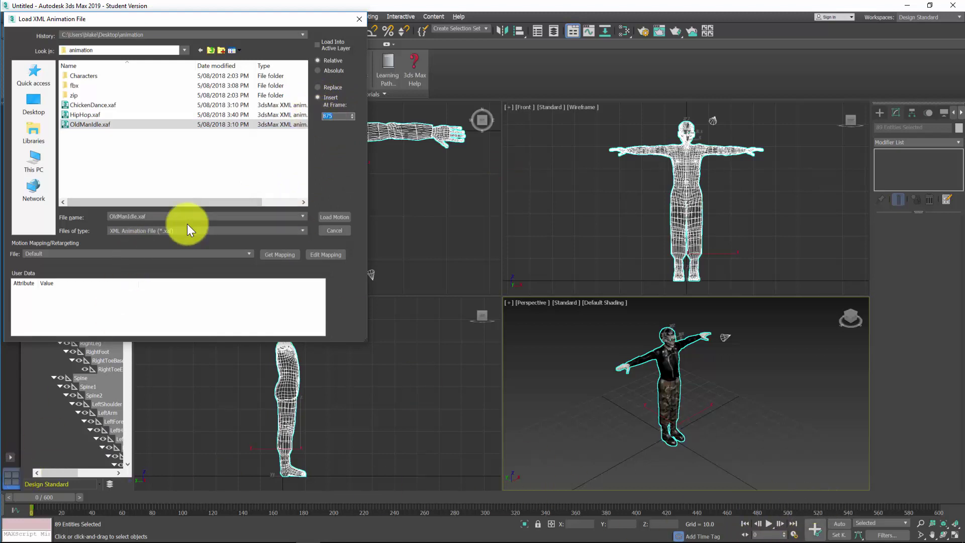
type("0")
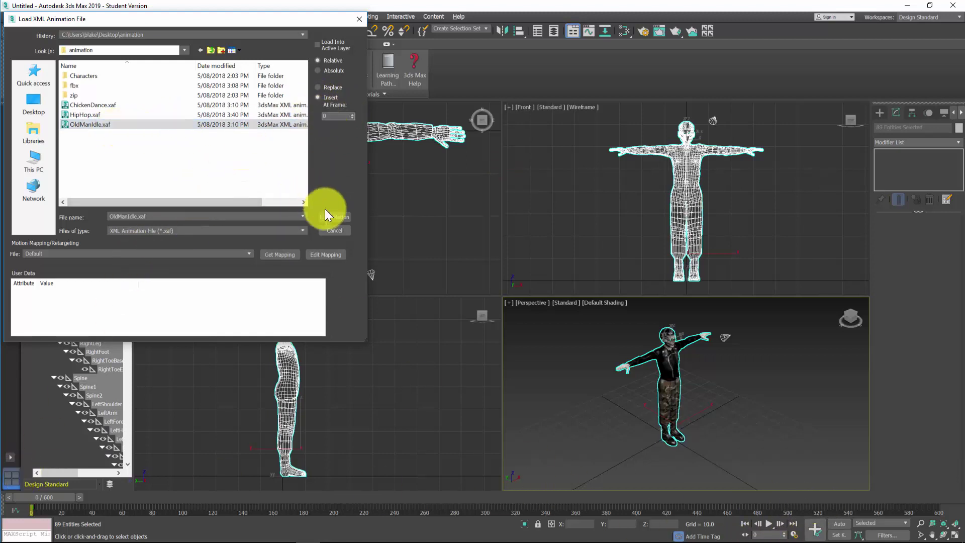
left_click(336, 217)
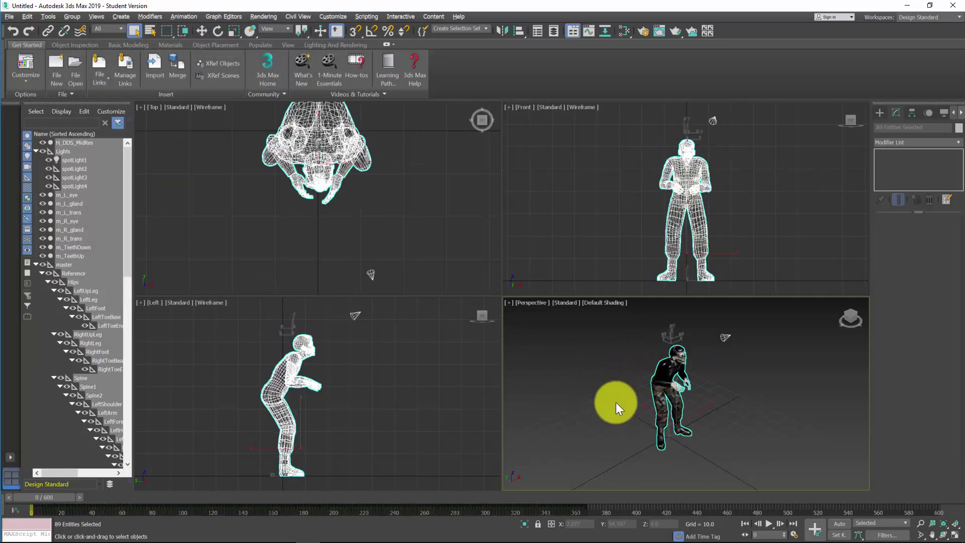
Play back the idle animation in the Perspective viewport and stop it near its end, at about frame 357.
left_click(768, 523)
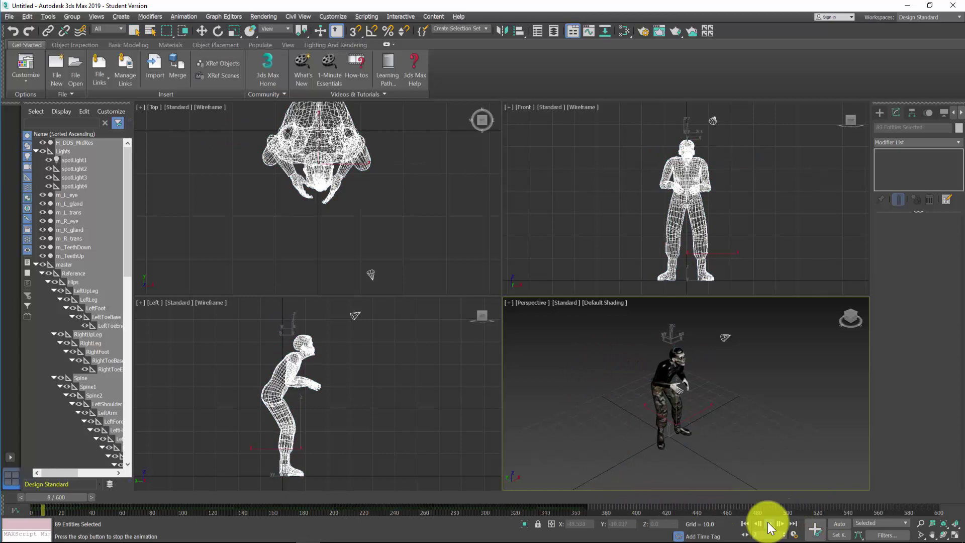
left_click(673, 367)
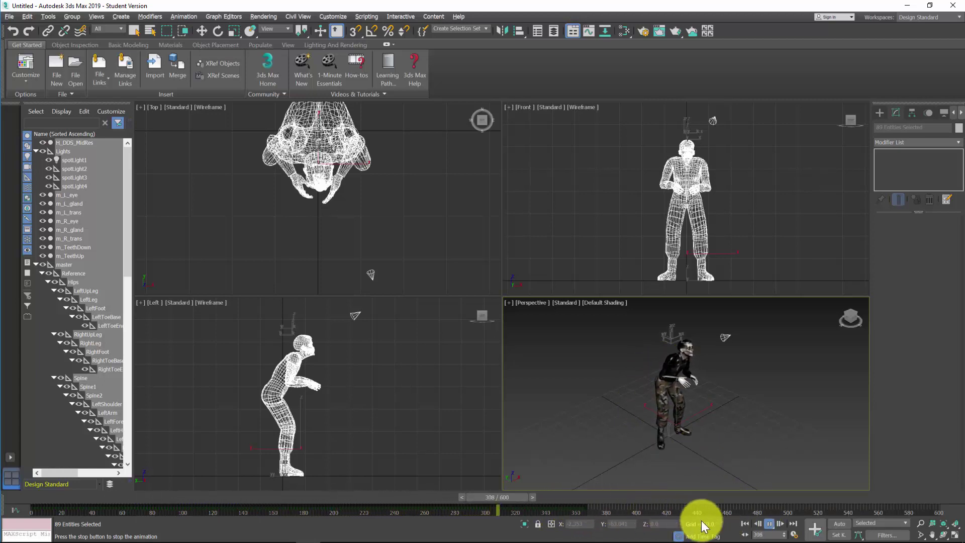
left_click(769, 523)
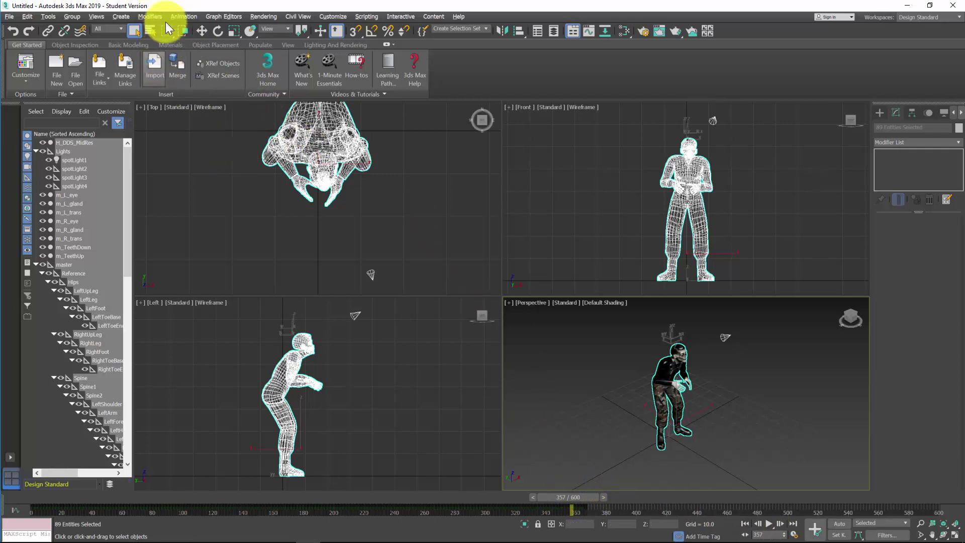
Load the HipHop.xaf animation onto the selected character, in Relative mode and inserted at frame 355.
left_click(183, 15)
left_click(291, 49)
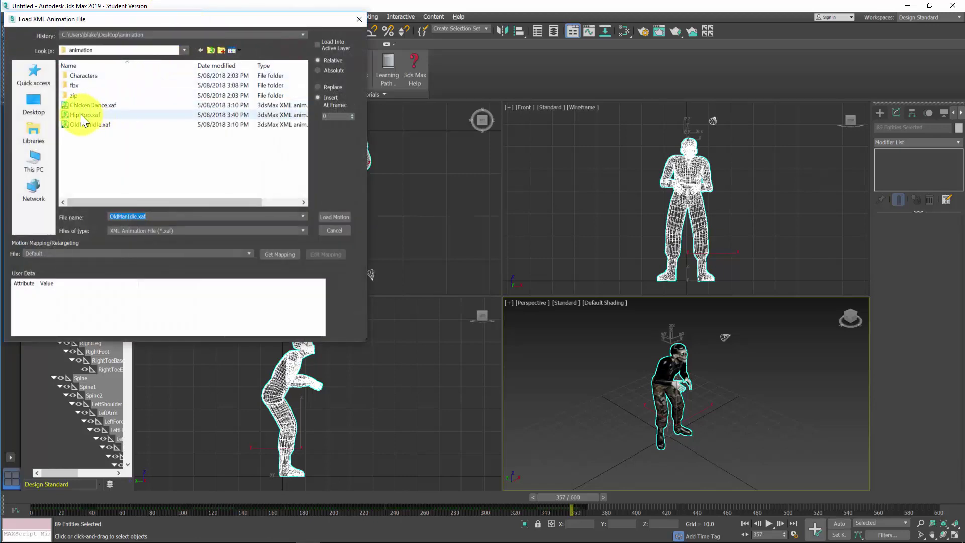
left_click(84, 115)
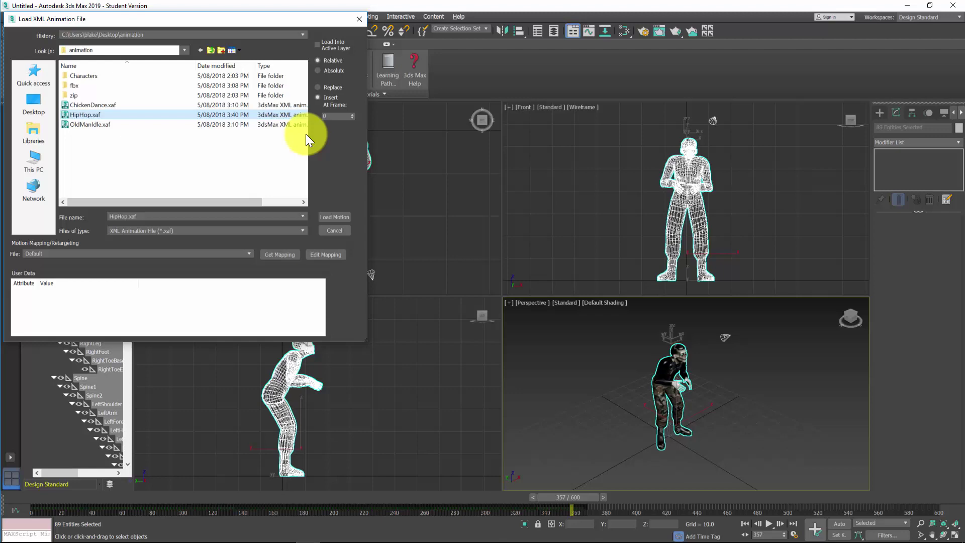
left_click(326, 116)
type("355")
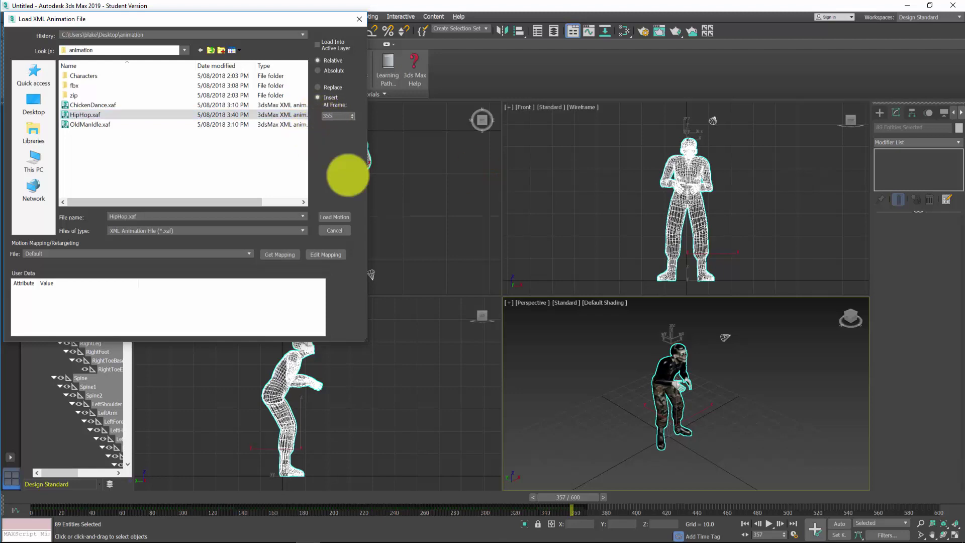
left_click(342, 215)
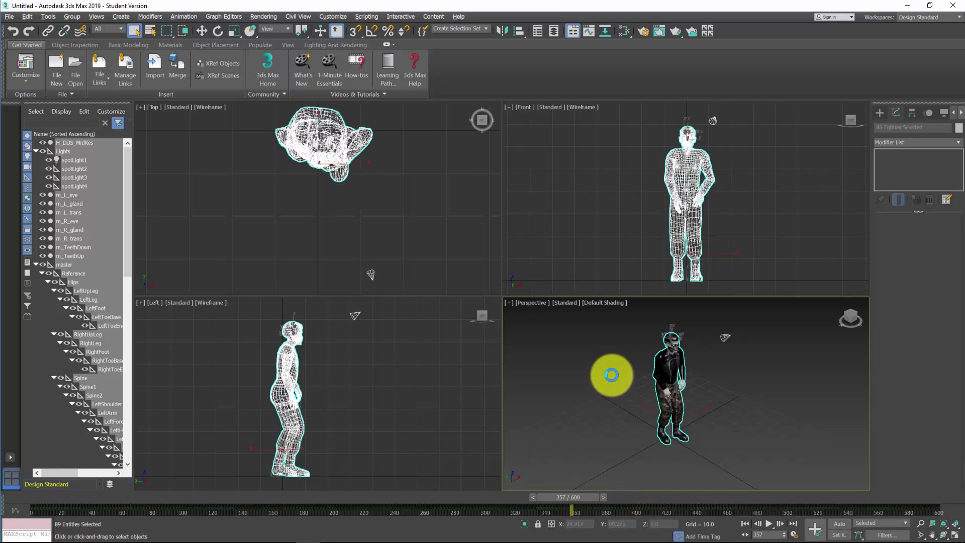
Move the time slider back before the insertion point and play back the transition from the idle into the hip hop dance.
left_click_drag(570, 497, 500, 499)
left_click(769, 524)
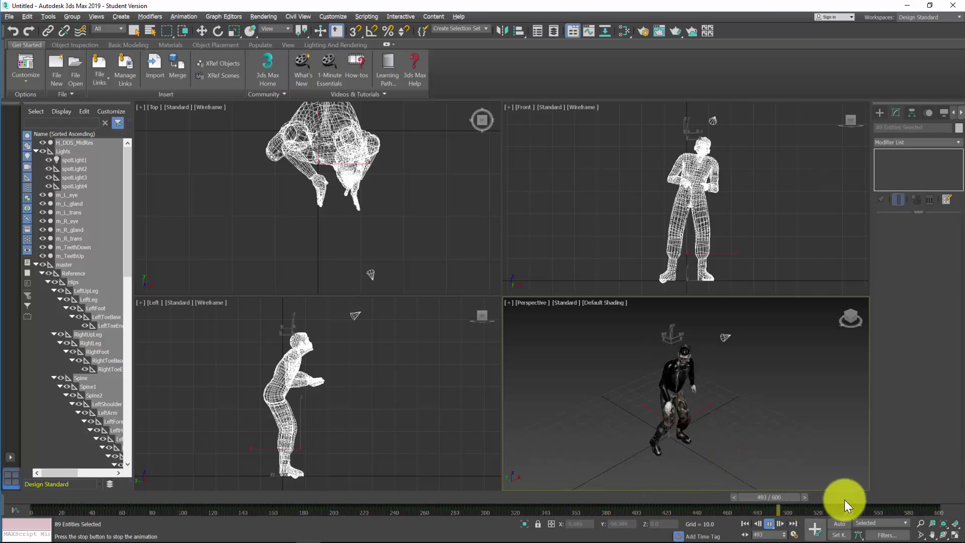
left_click(771, 526)
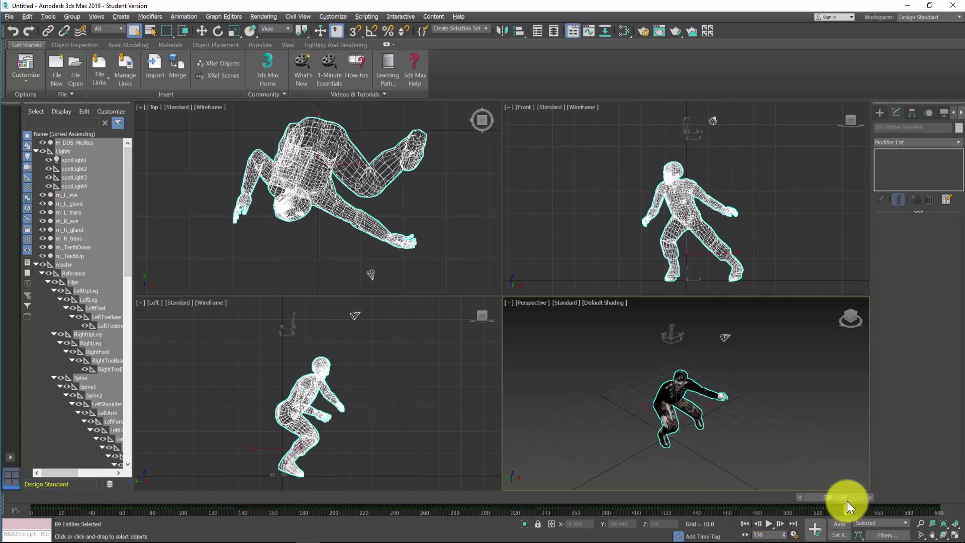
Set the animation's end time to frame 1500 and play back the rest of the hip hop dance.
left_click(793, 534)
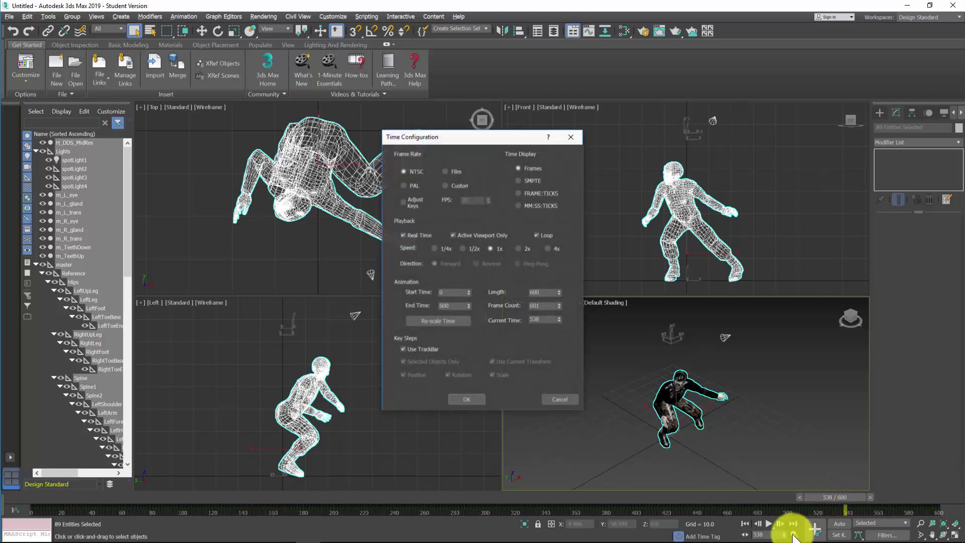
double_click(452, 304)
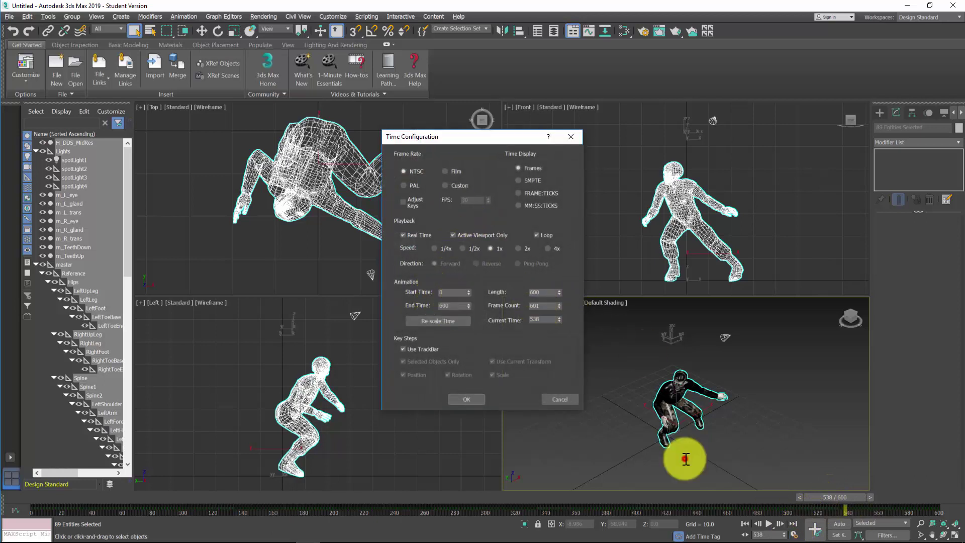
type("16")
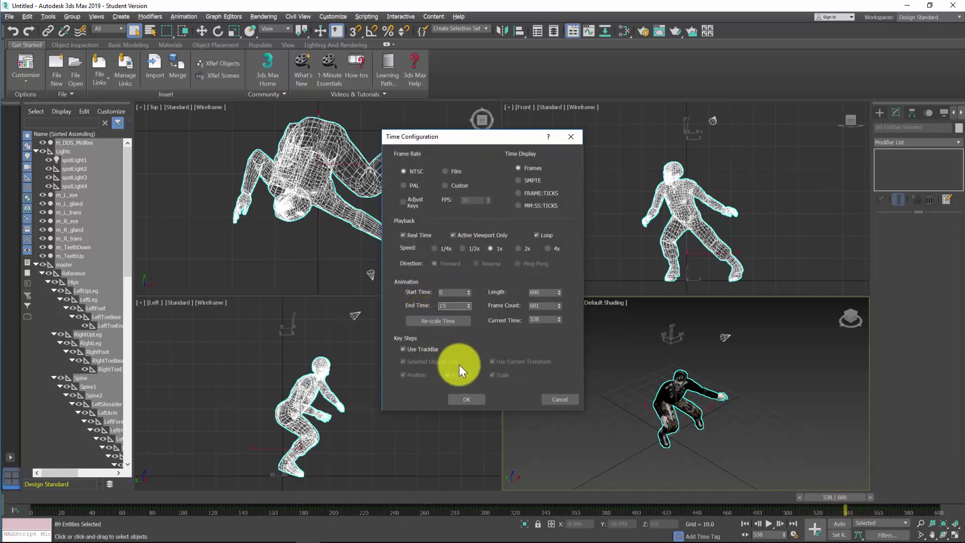
type("00")
left_click(466, 397)
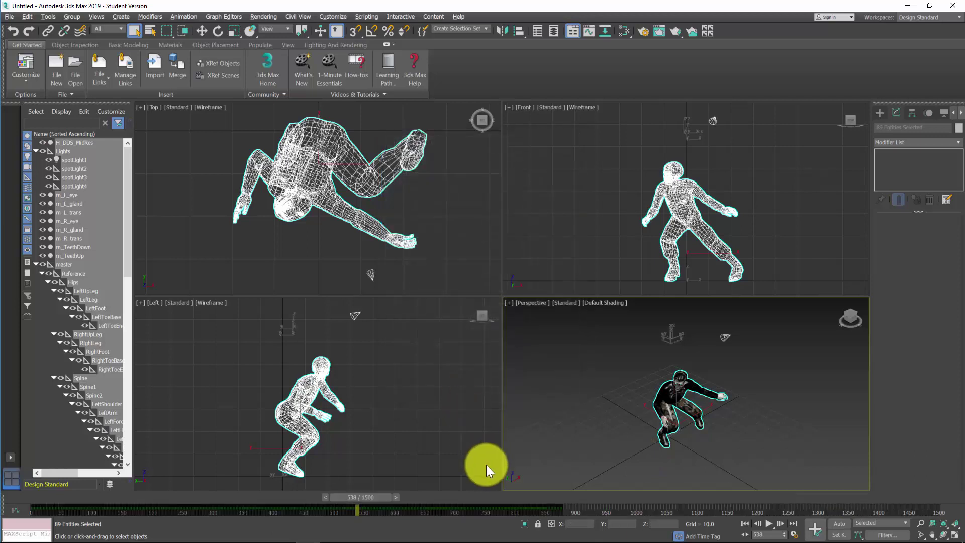
left_click(769, 523)
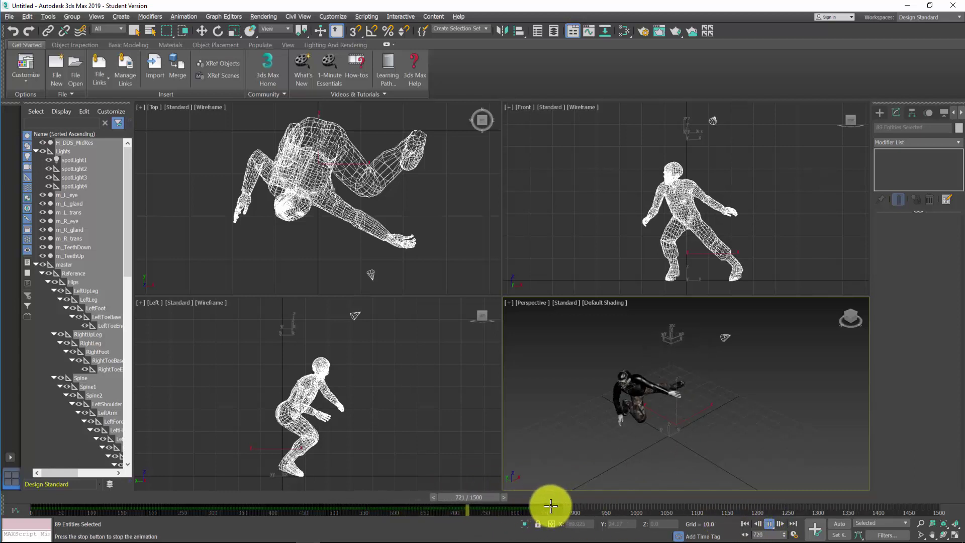
left_click(772, 529)
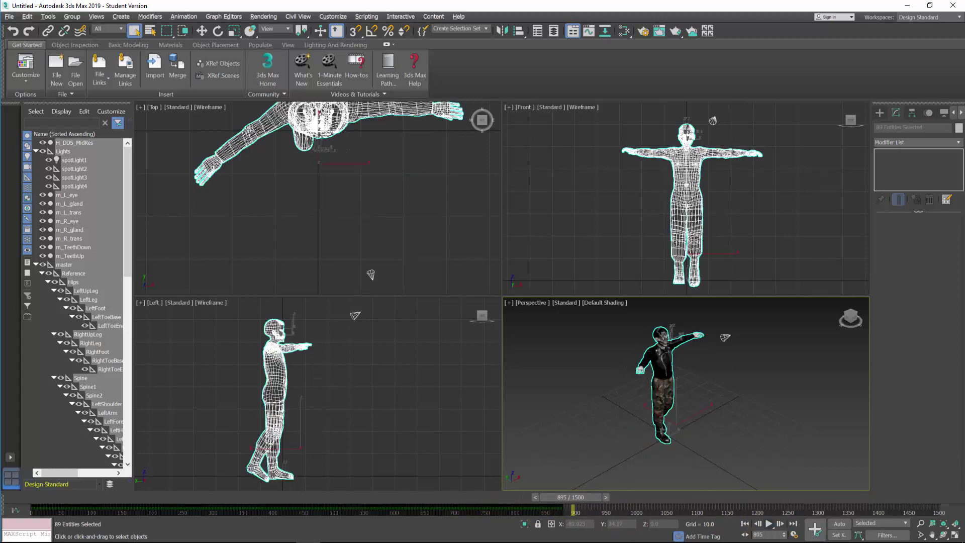
Move the time slider to frame 876, where the dance ends, and load OldManIdle.xaf onto the character, inserted at frame 876.
left_click_drag(590, 496, 577, 493)
left_click(186, 16)
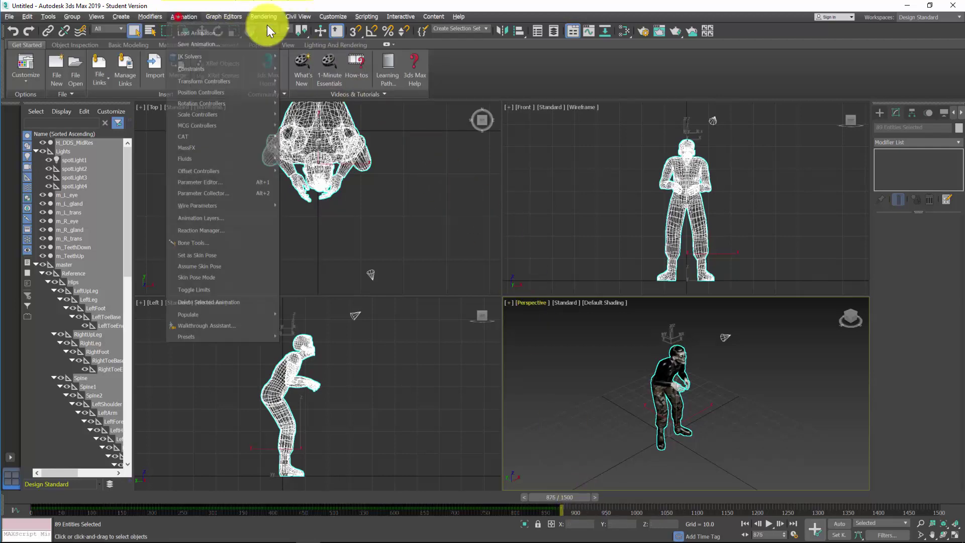
left_click(201, 28)
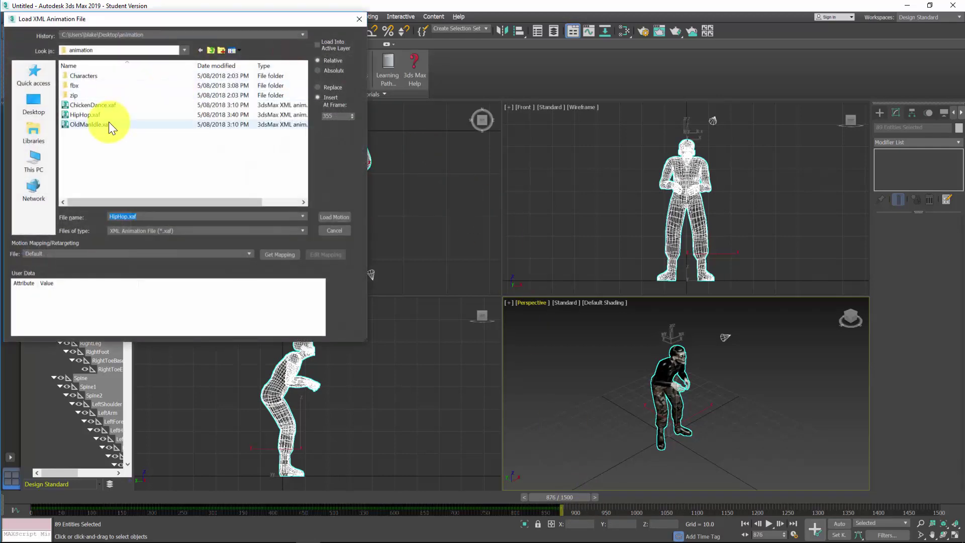
left_click(99, 123)
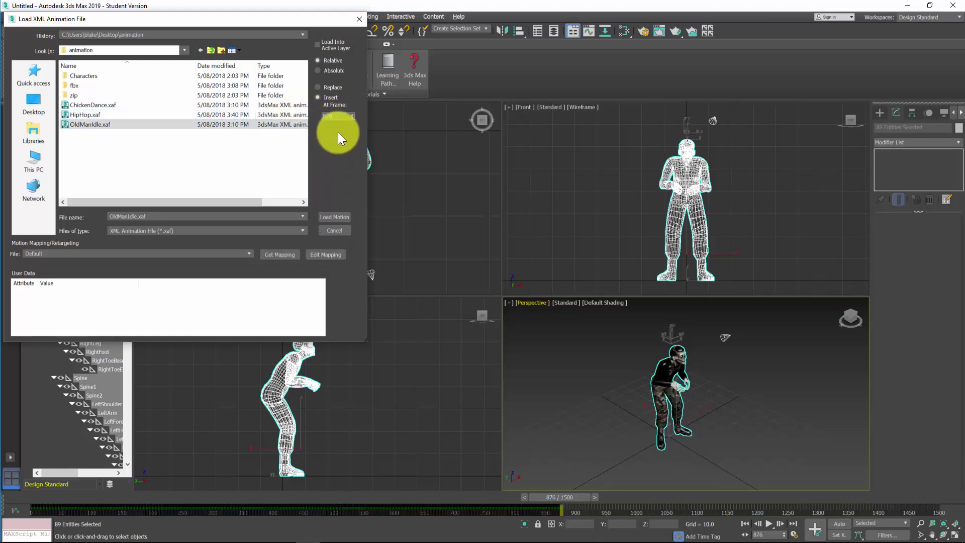
left_click(339, 215)
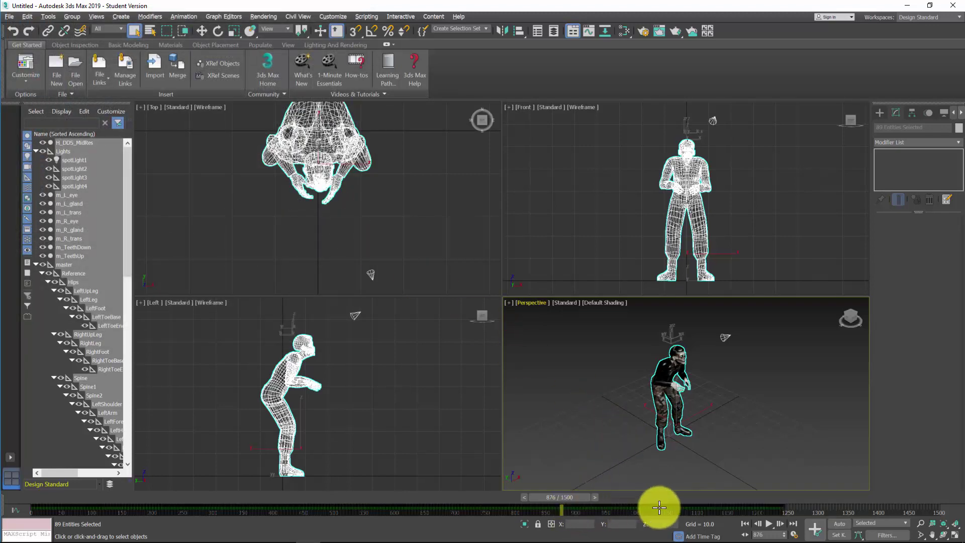
Move the time slider to frame 1240, near the end of the second idle, and load ChickenDance.xaf with the Insert option.
left_click_drag(559, 498, 775, 500)
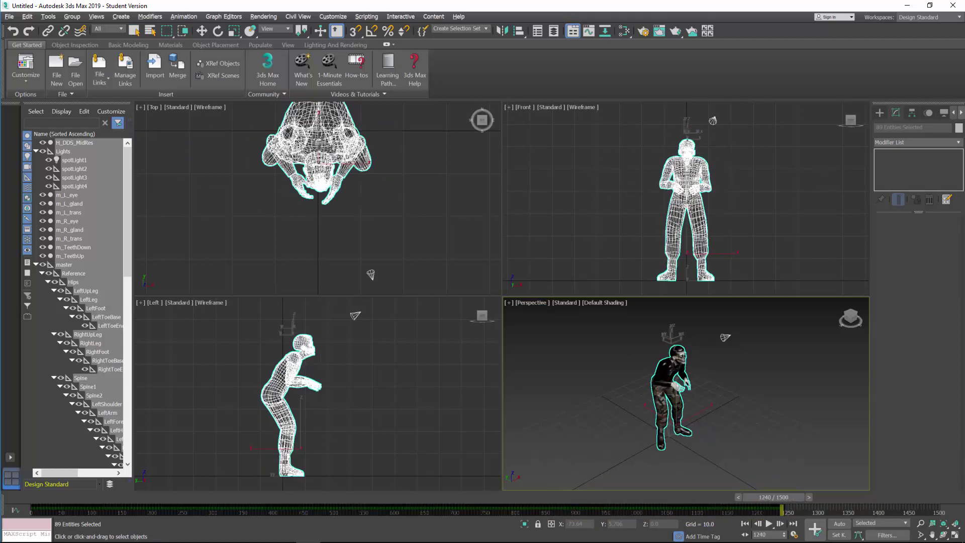
left_click(190, 14)
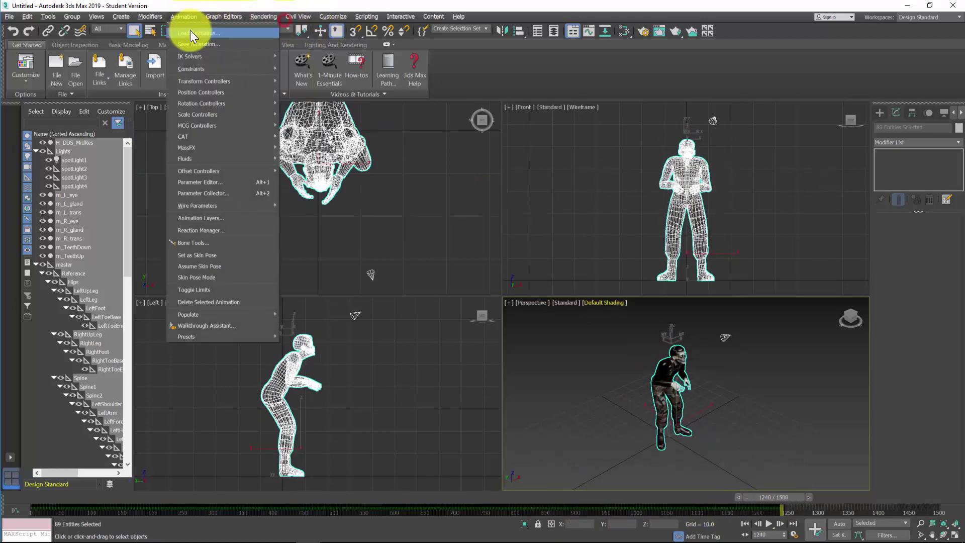
left_click(191, 35)
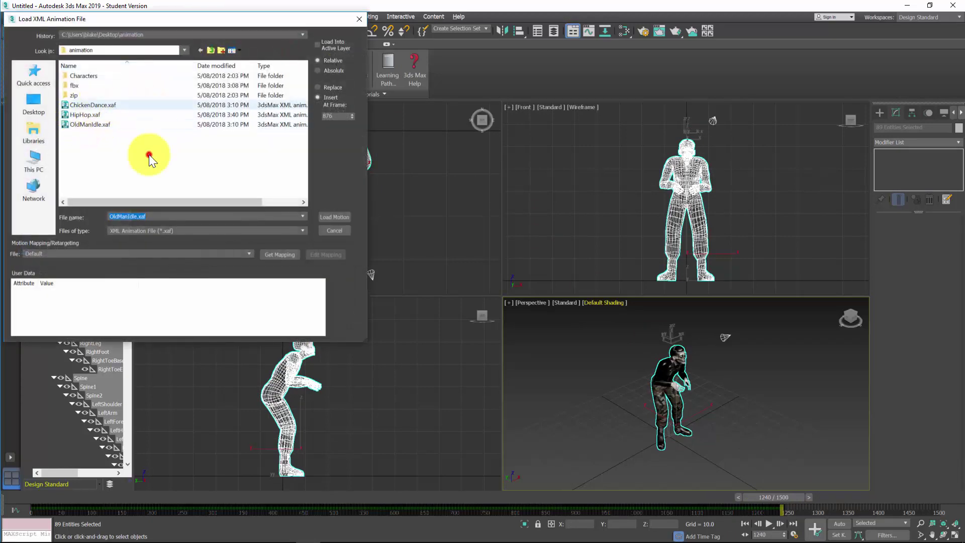
left_click(91, 104)
left_click(344, 216)
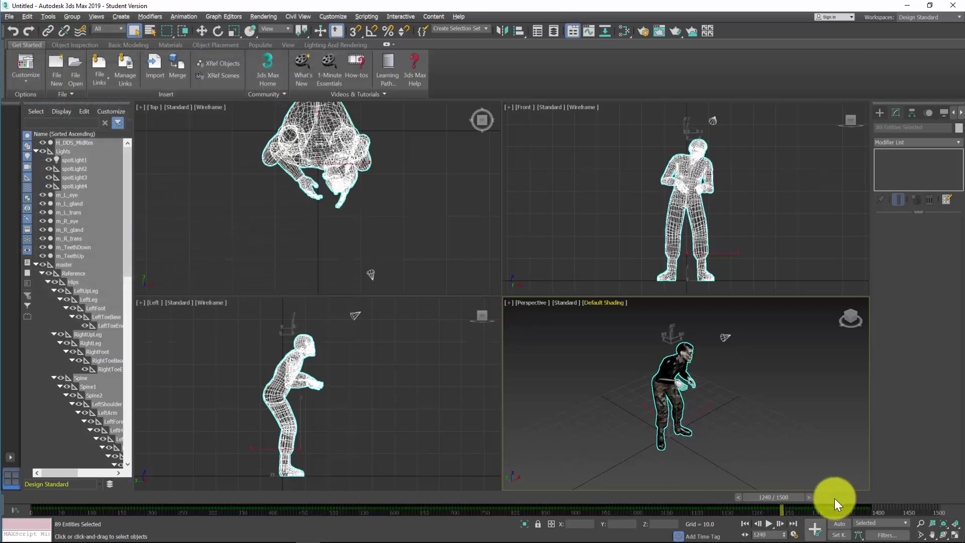
Move the time slider back to about frame 1208 and play back the transition from the idle into the chicken dance.
left_click_drag(776, 496, 752, 493)
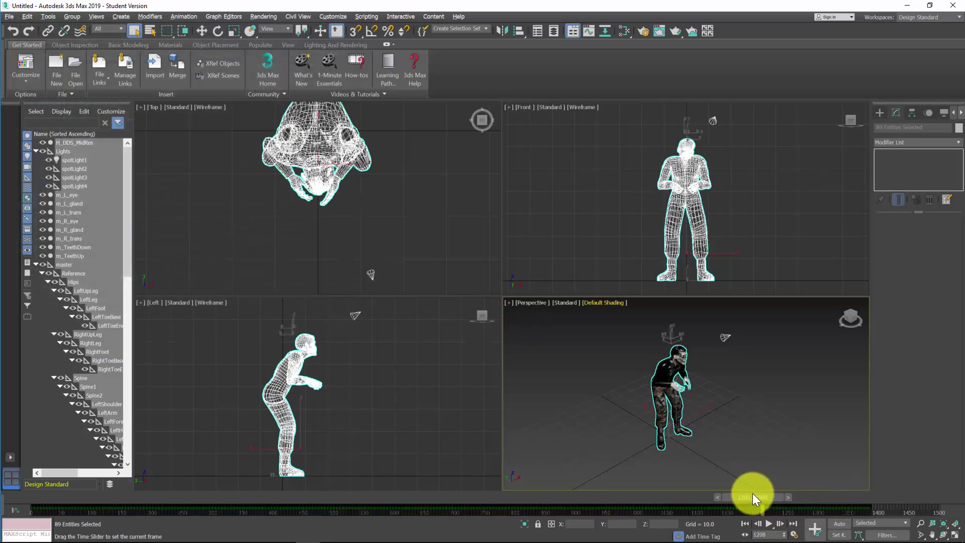
left_click(769, 524)
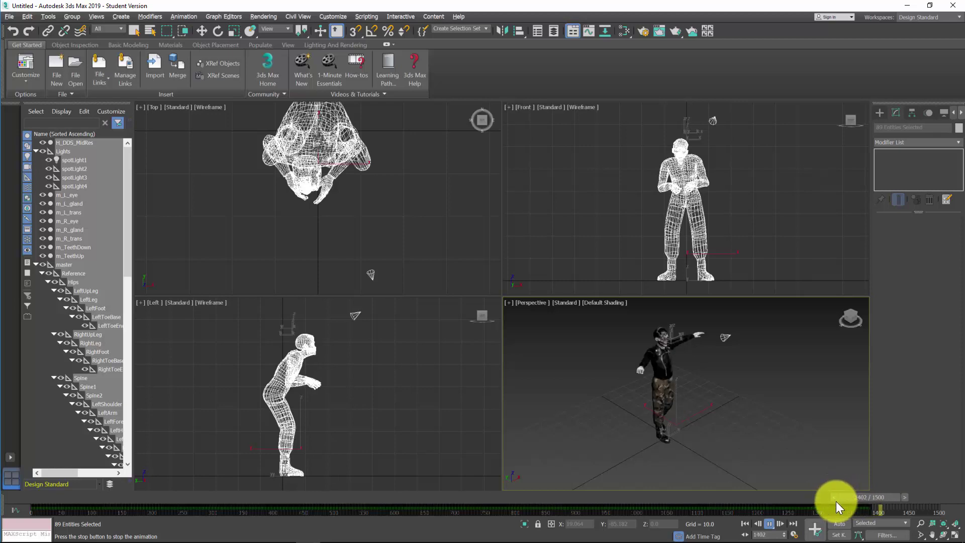
left_click(773, 523)
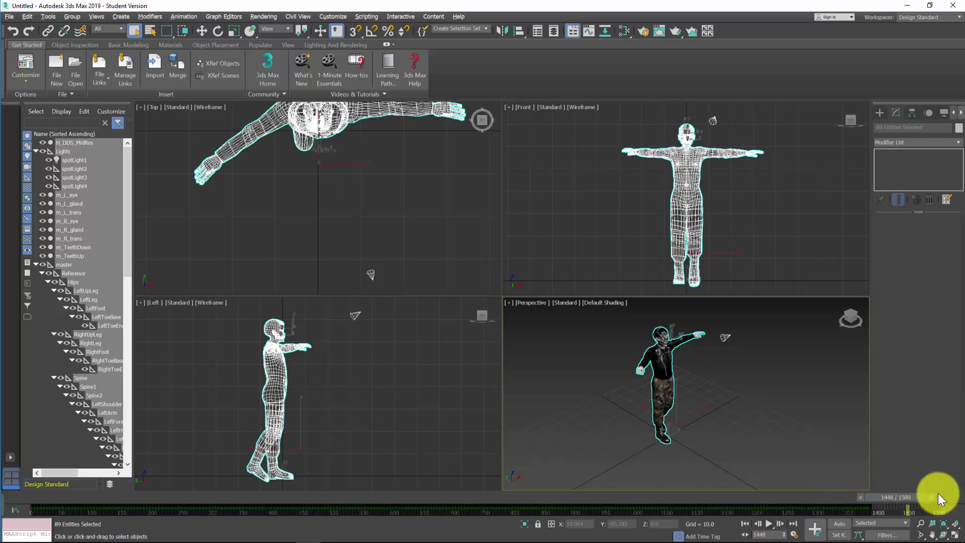
Move the time slider to frame 1379, at the end of the chicken dance, and deselect the character.
left_click_drag(879, 495, 865, 496)
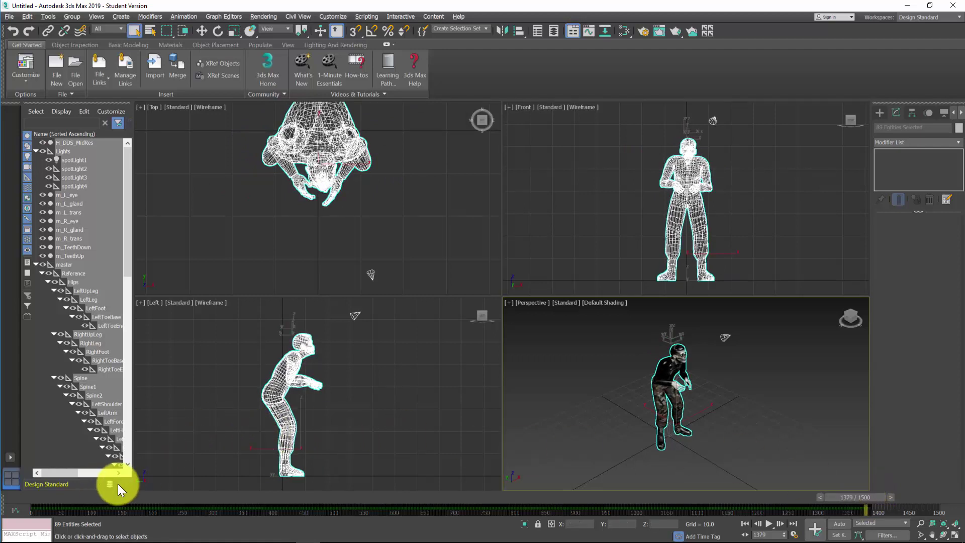
left_click(584, 402)
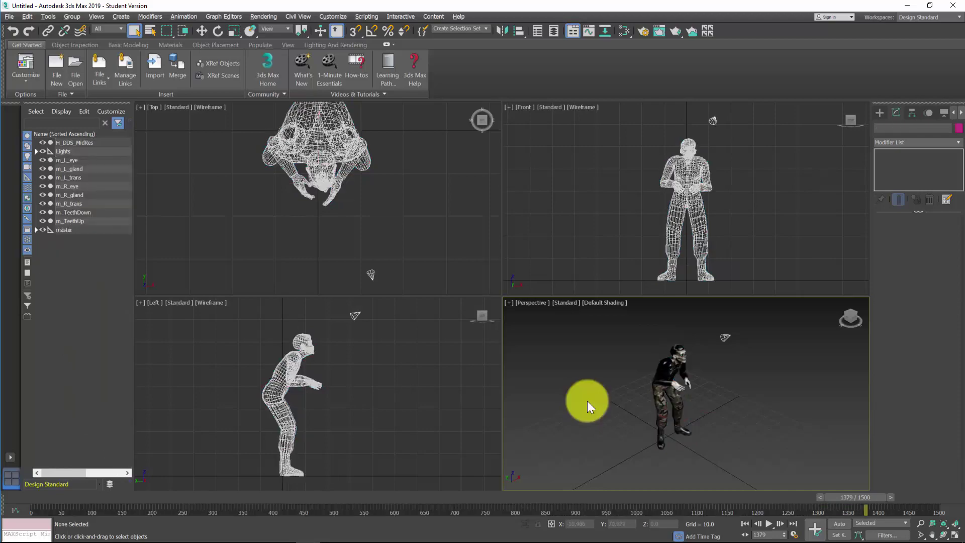